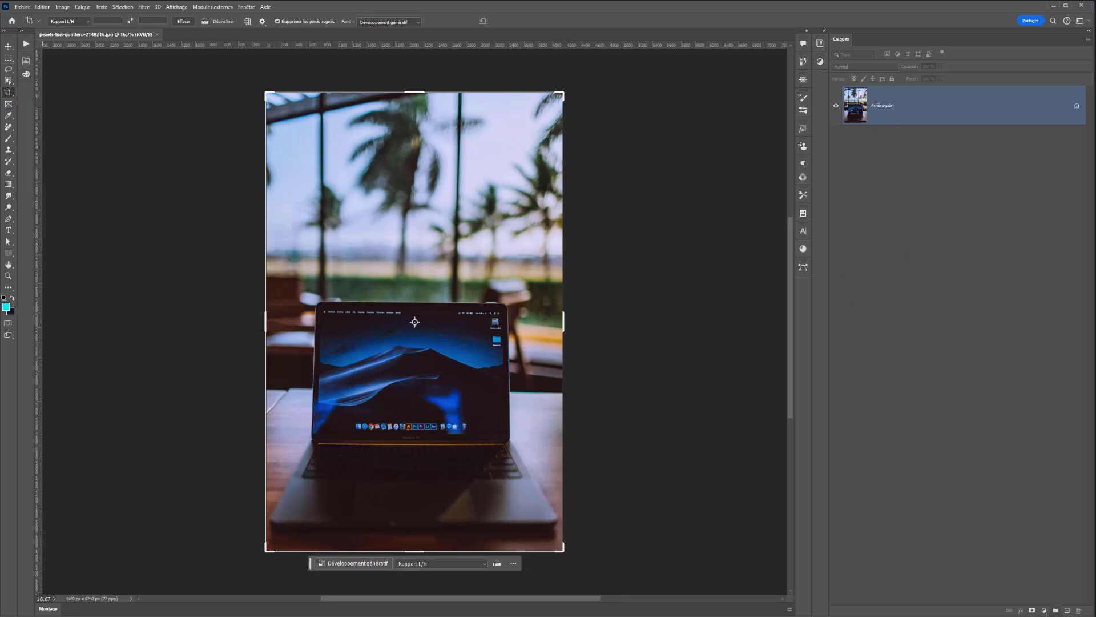
# Step: Create a new layer above the background, convert it to a smart object, and add an empty regular layer above it
pyautogui.click(1067, 611)
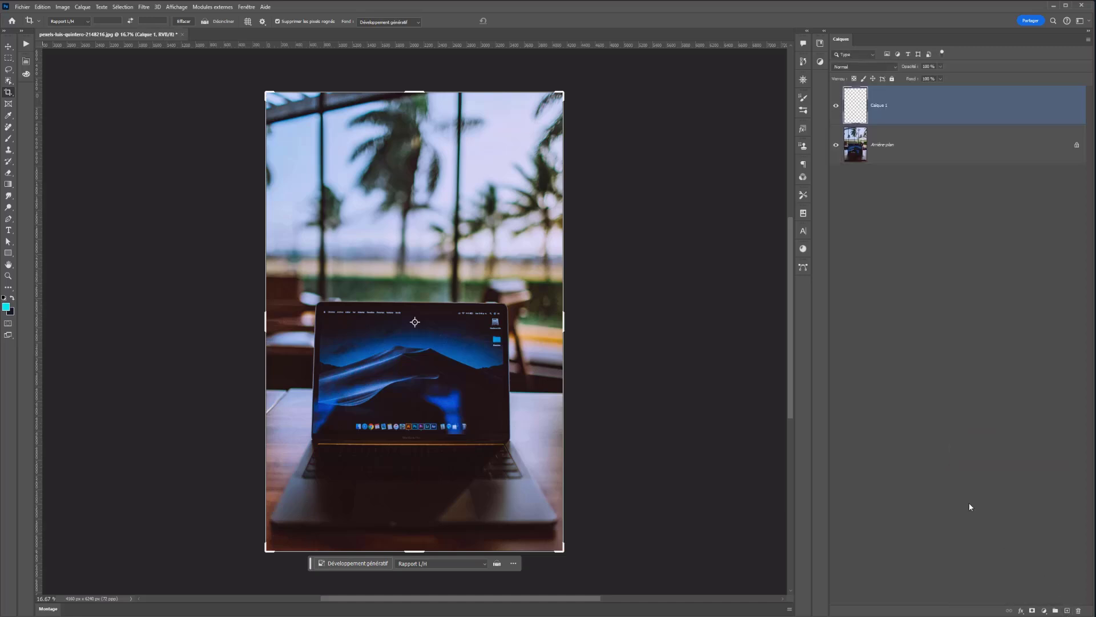
pyautogui.rightClick(914, 119)
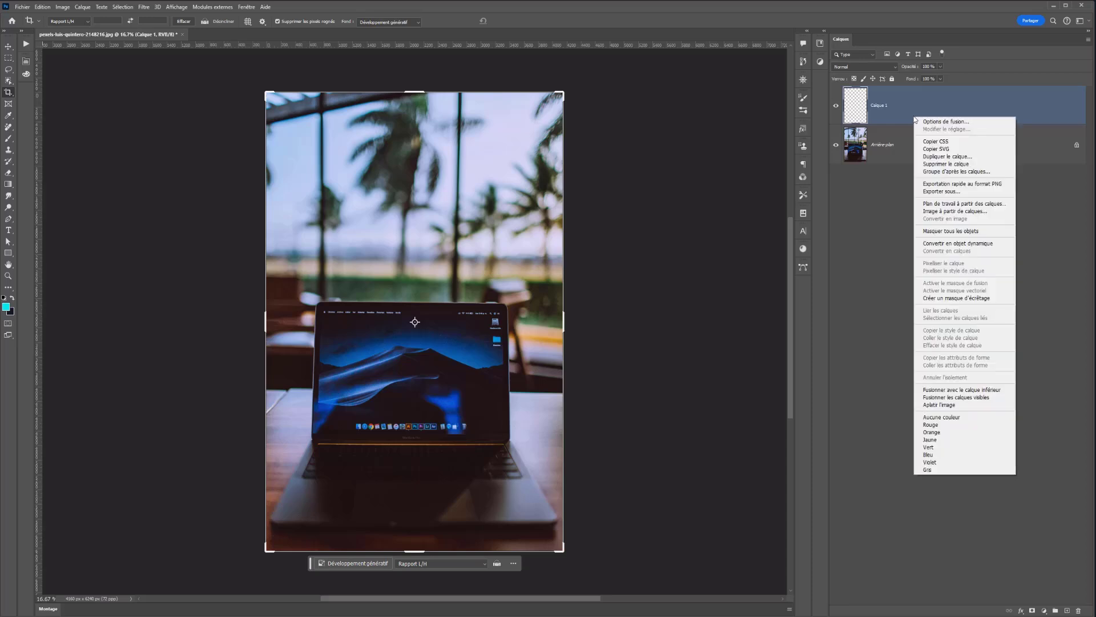
pyautogui.click(951, 244)
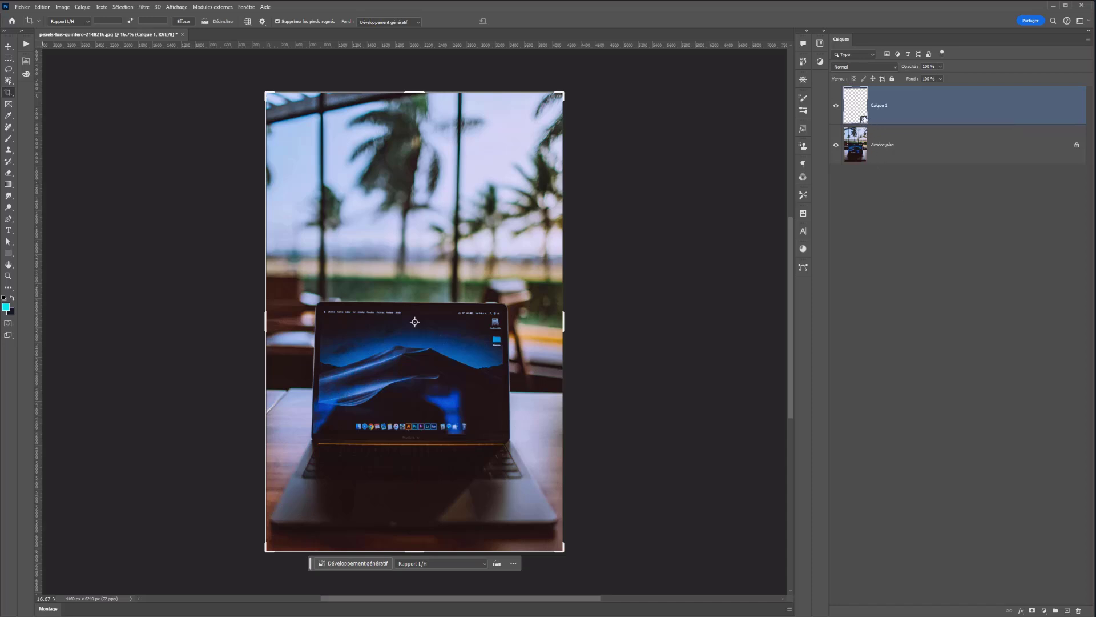
pyautogui.click(1066, 609)
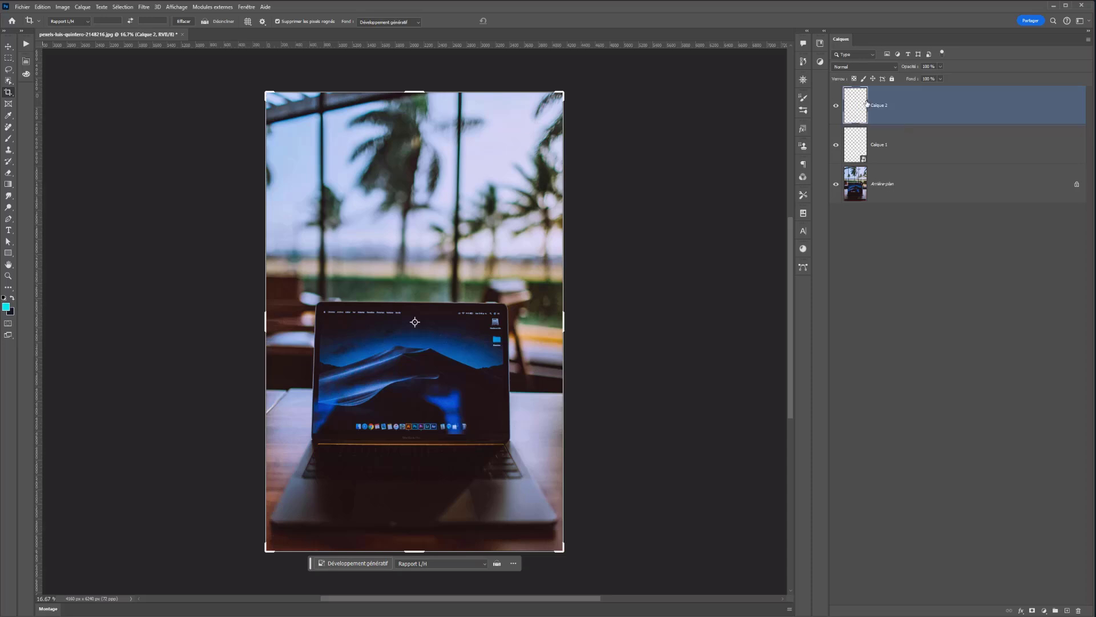
# Step: Rename the regular layer "classique" and the smart object layer "dynamique"
pyautogui.doubleClick(882, 106)
pyautogui.write('classique')
pyautogui.press('Return')
pyautogui.doubleClick(882, 145)
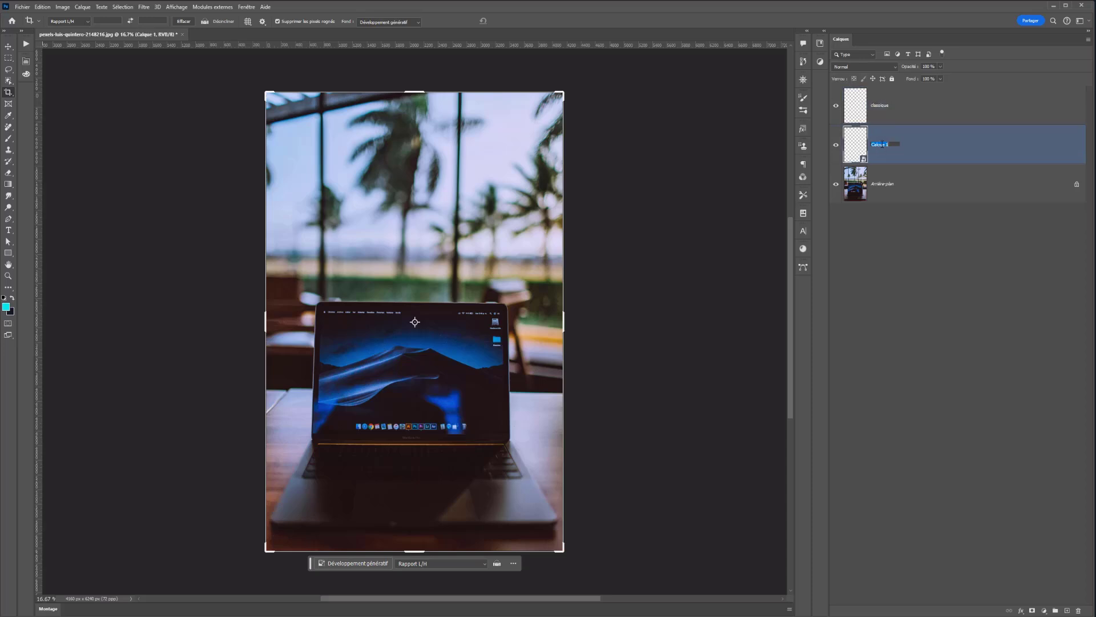
pyautogui.write('dv')
pyautogui.press('Return')
# Step: Paint a cyan test stroke over the palm trees on the classique layer with the Brush tool, and undo it
pyautogui.click(904, 106)
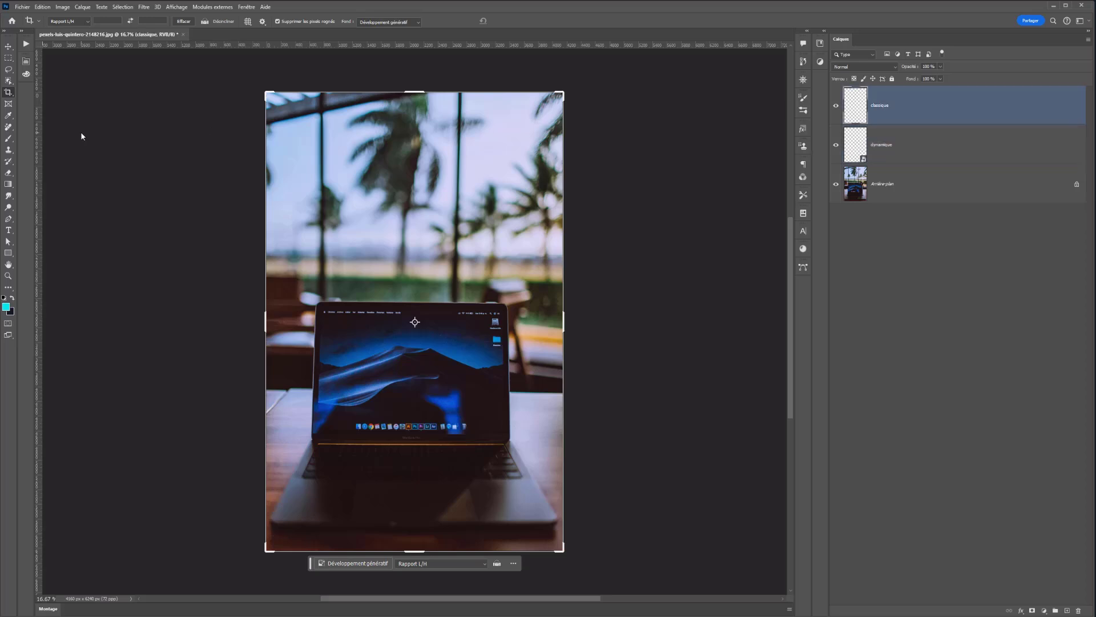
pyautogui.click(8, 138)
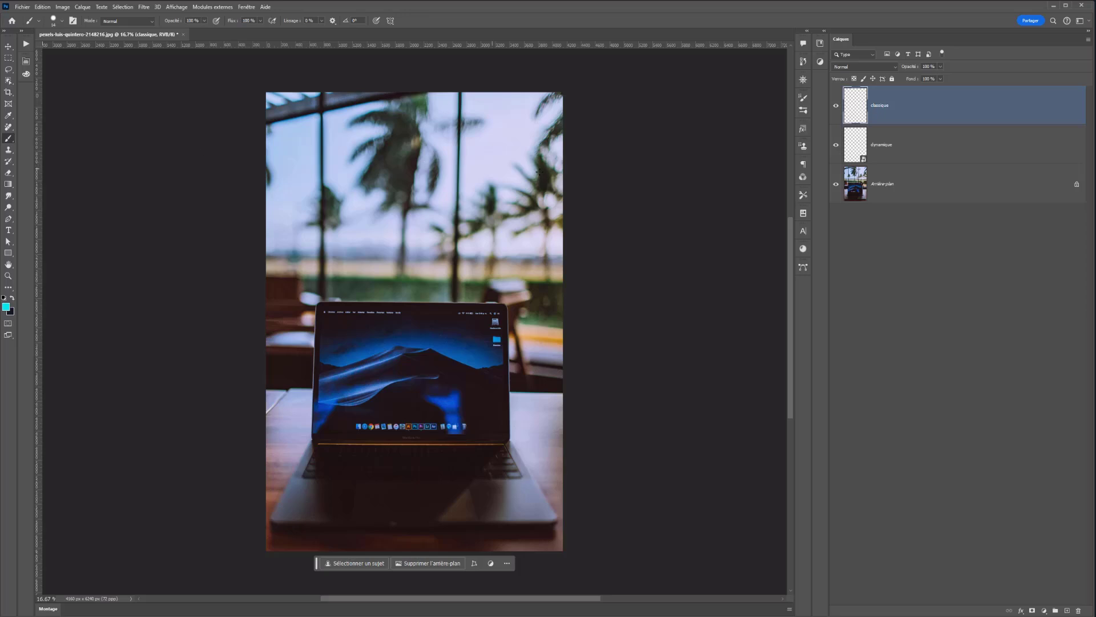
pyautogui.press('w')
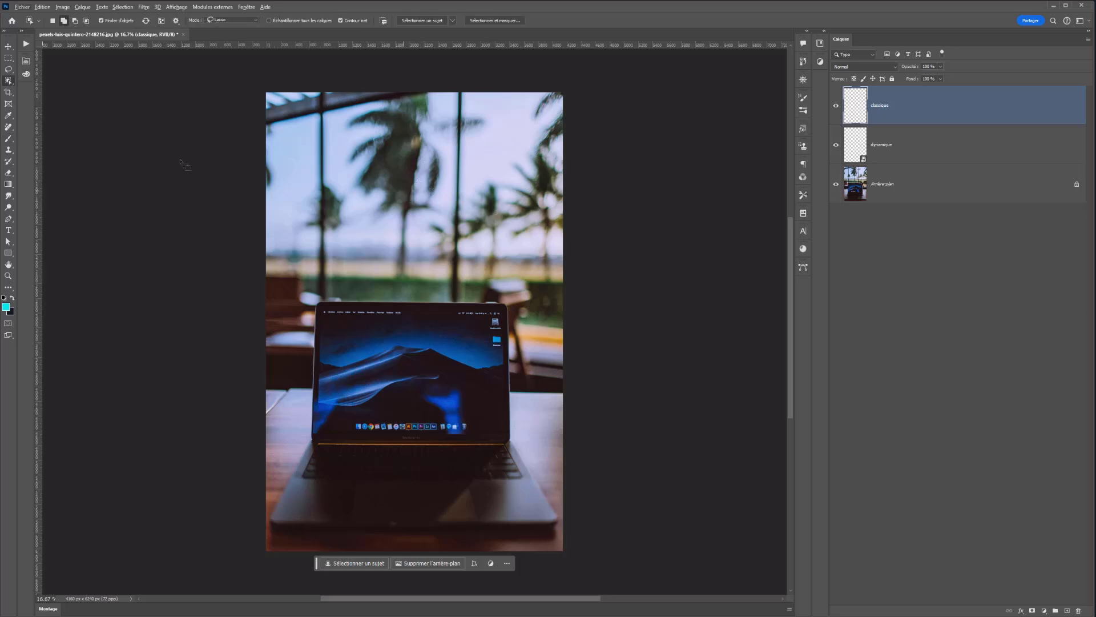
pyautogui.click(8, 138)
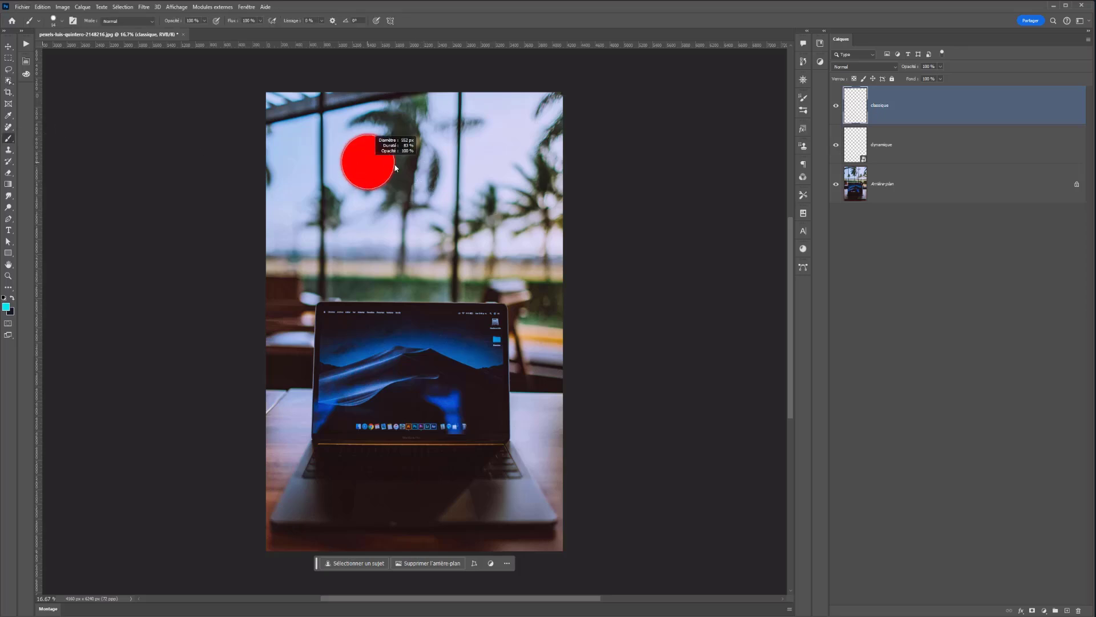
pyautogui.moveTo(397, 182)
pyautogui.mouseDown()
pyautogui.moveTo(348, 180)
pyautogui.moveTo(380, 229)
pyautogui.mouseUp()
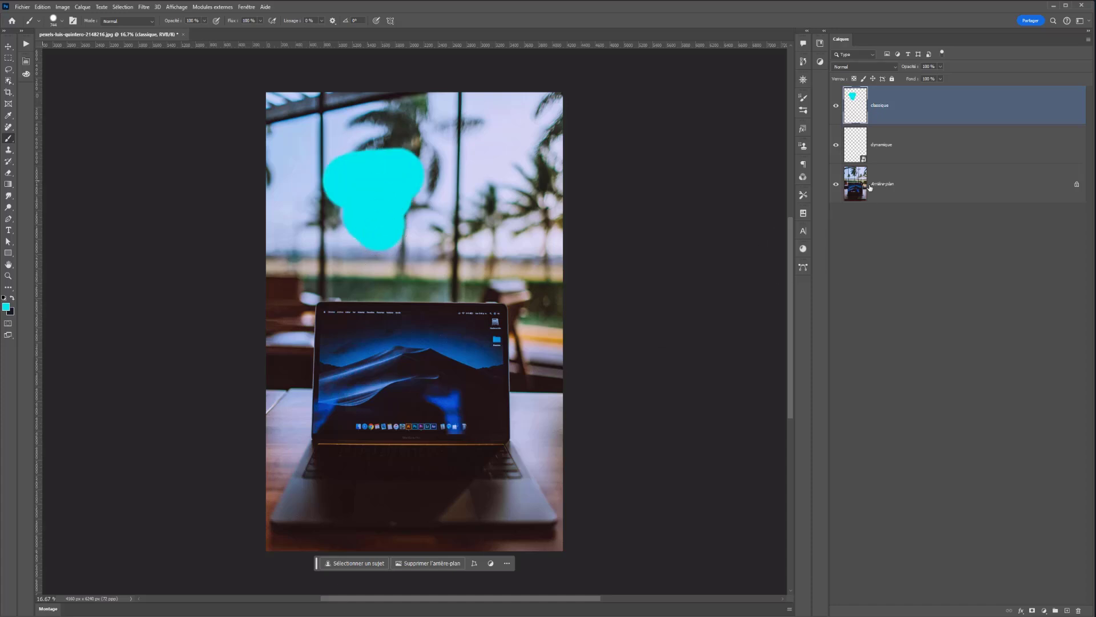
pyautogui.hotkey('ctrl', 'z')
# Step: Try painting over the dynamique smart object with the brush, and delete the extra layer holding the cyan stroke
pyautogui.click(867, 145)
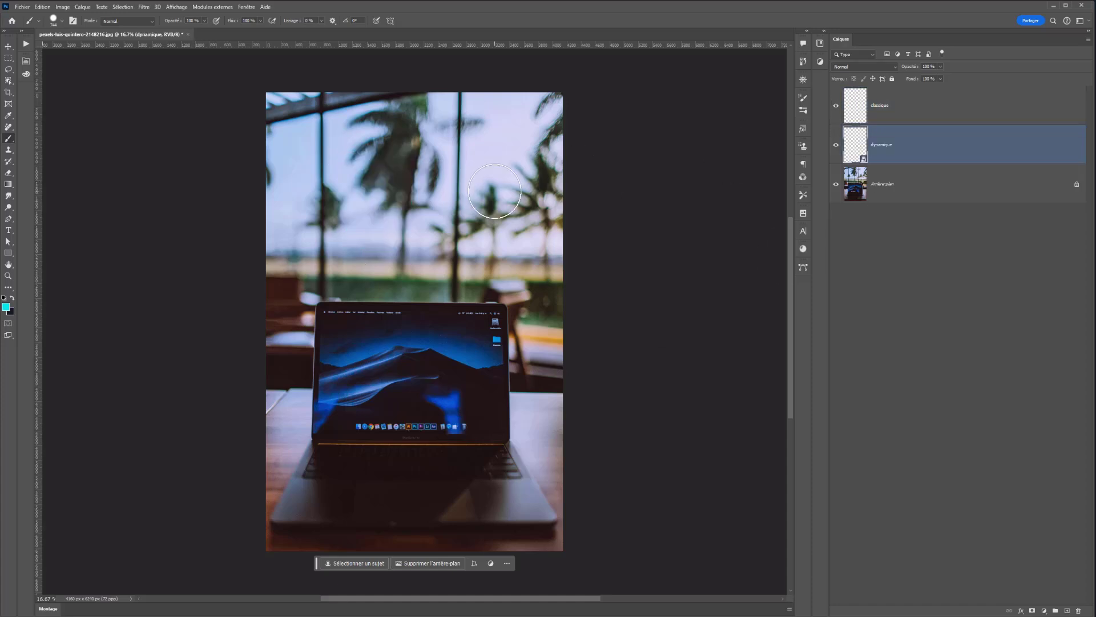
pyautogui.hotkey('ctrl', 'shift', 'alt', 'n')
pyautogui.moveTo(457, 196); pyautogui.dragTo(451, 196)
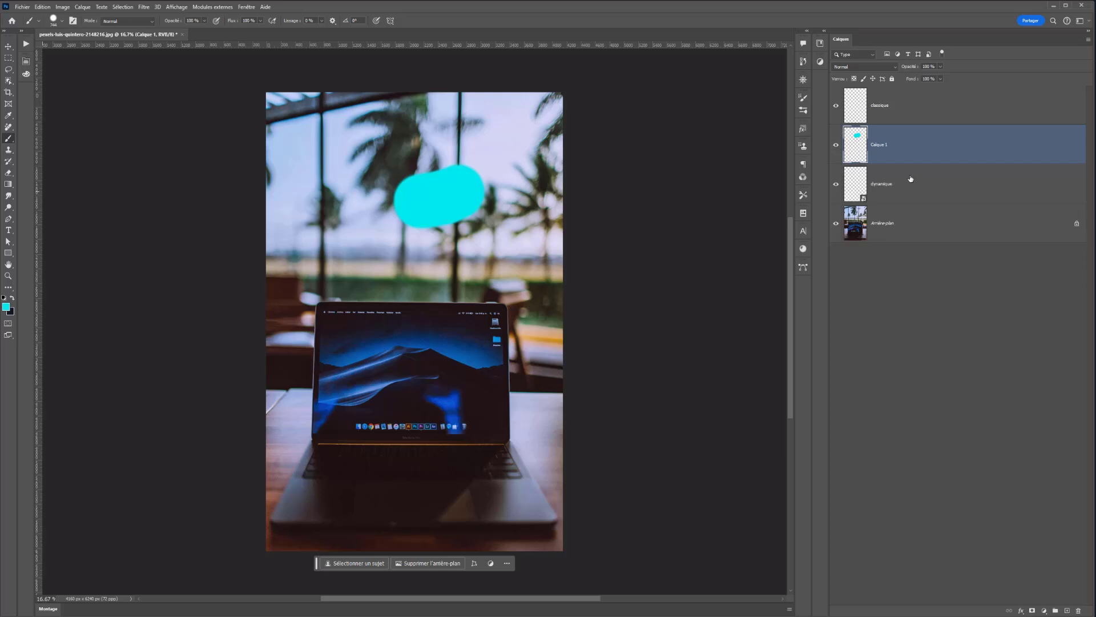
pyautogui.press('Delete')
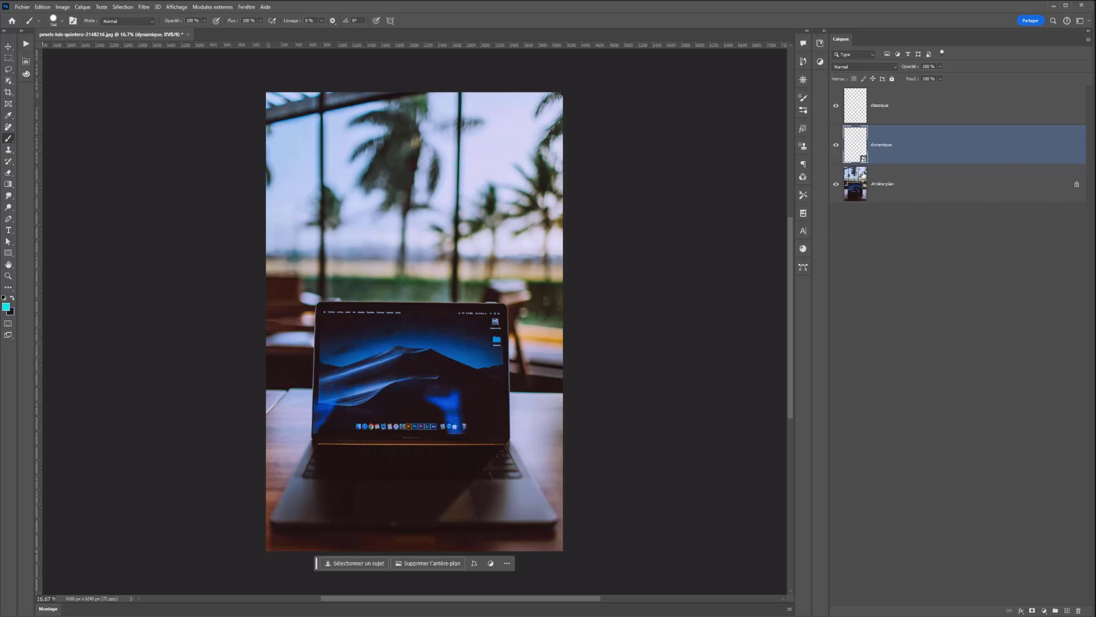
# Step: View the layer style options of the classique layer and dismiss them without changes
pyautogui.click(862, 110)
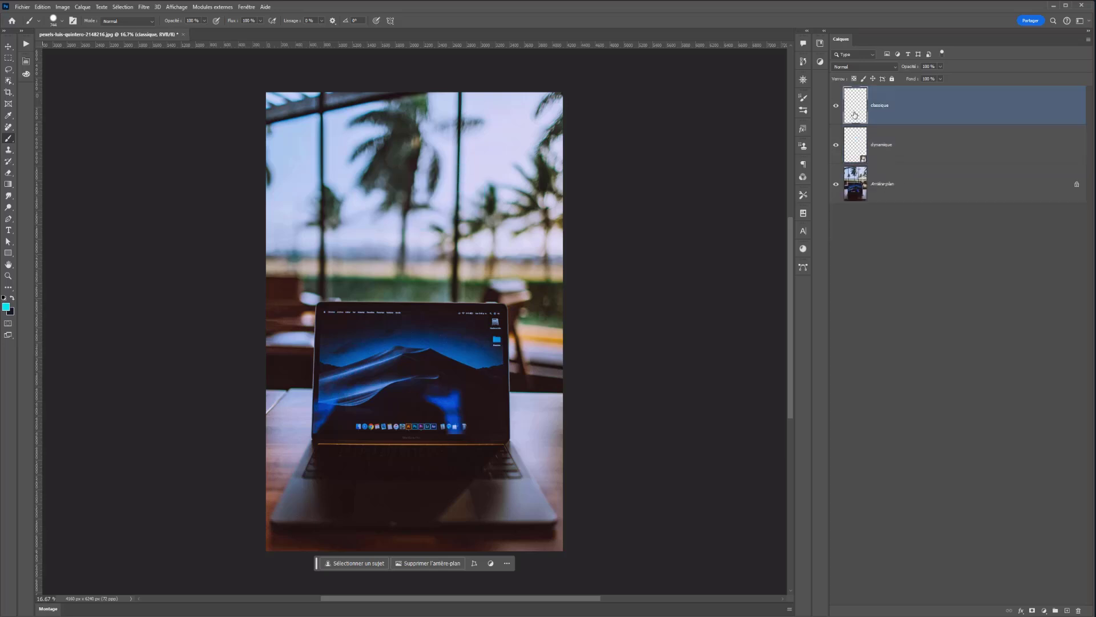
pyautogui.doubleClick(854, 115)
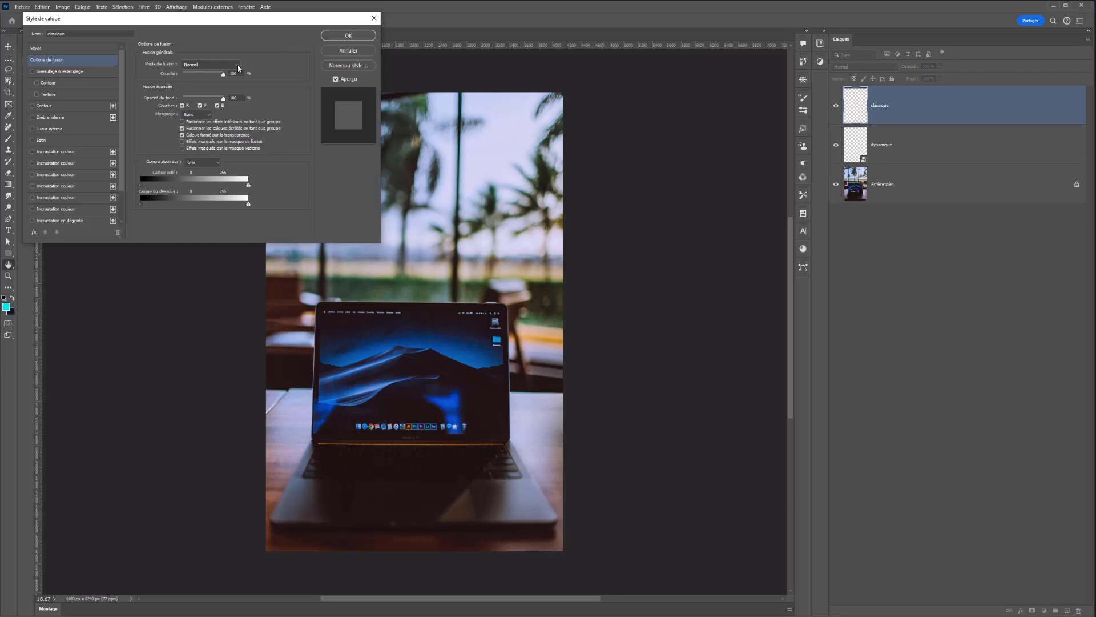
pyautogui.click(348, 50)
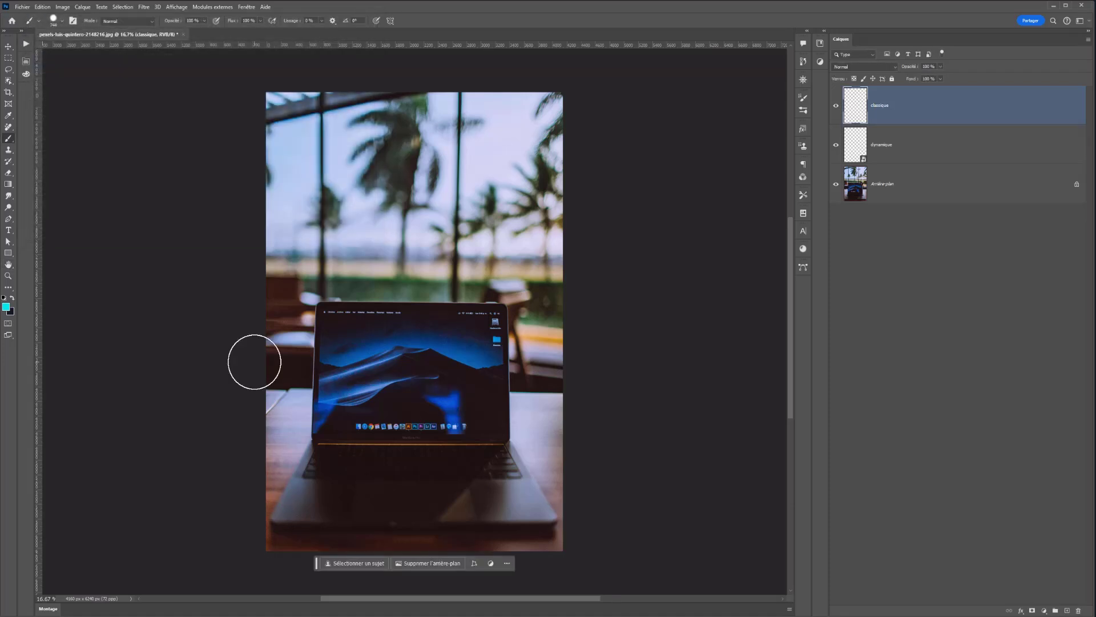
# Step: Open the dynamique smart object's contents, paint a large cyan shape in the upper half, and save it back into the photo
pyautogui.doubleClick(861, 159)
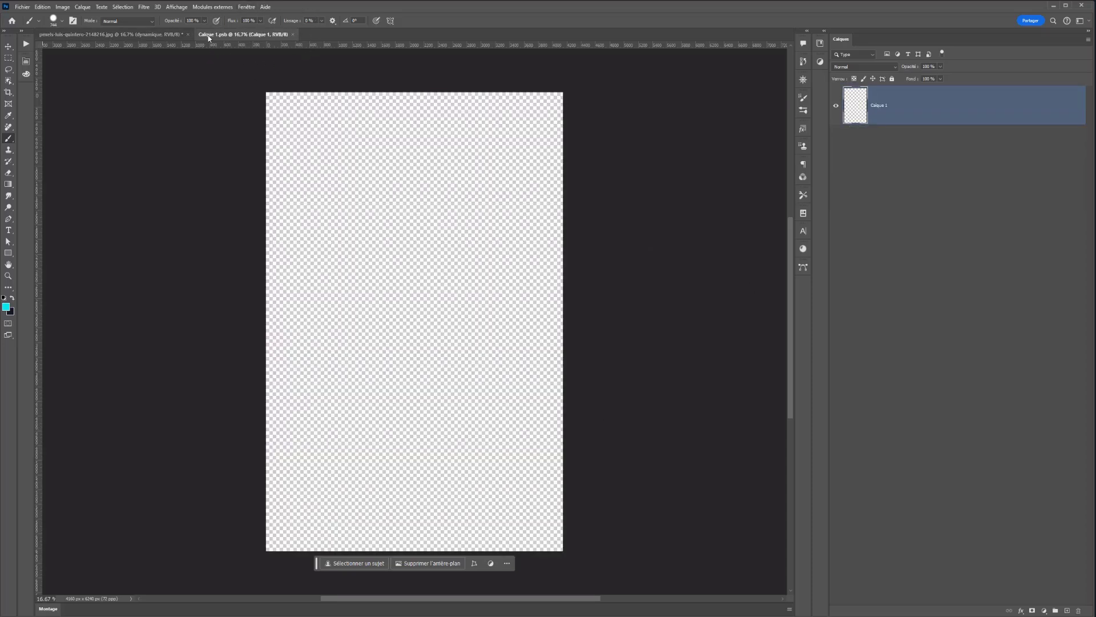
pyautogui.click(173, 34)
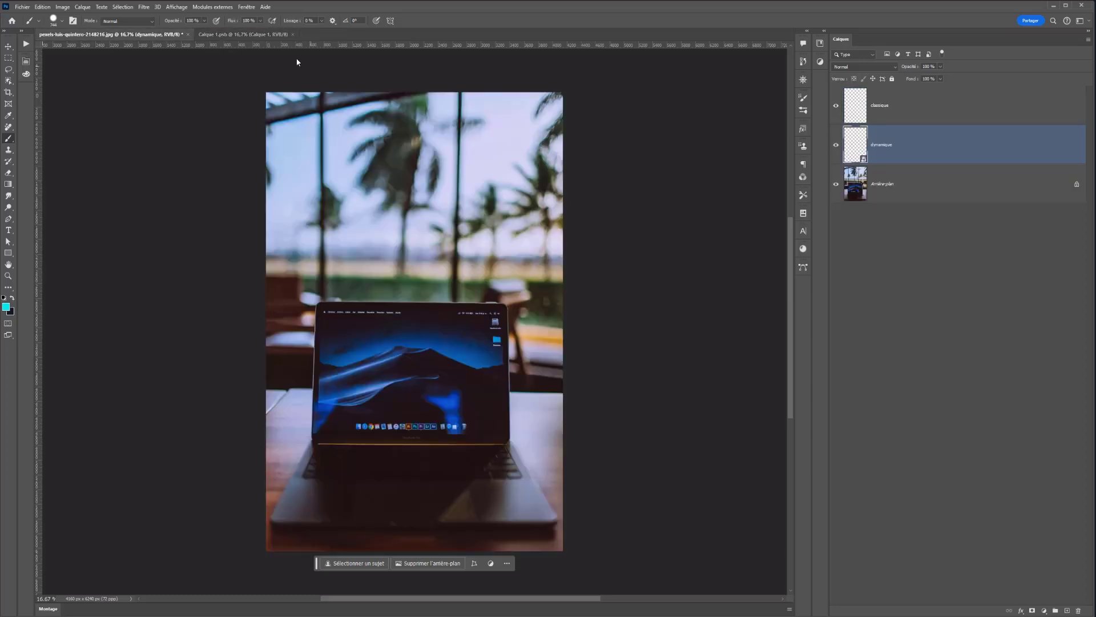
pyautogui.click(214, 34)
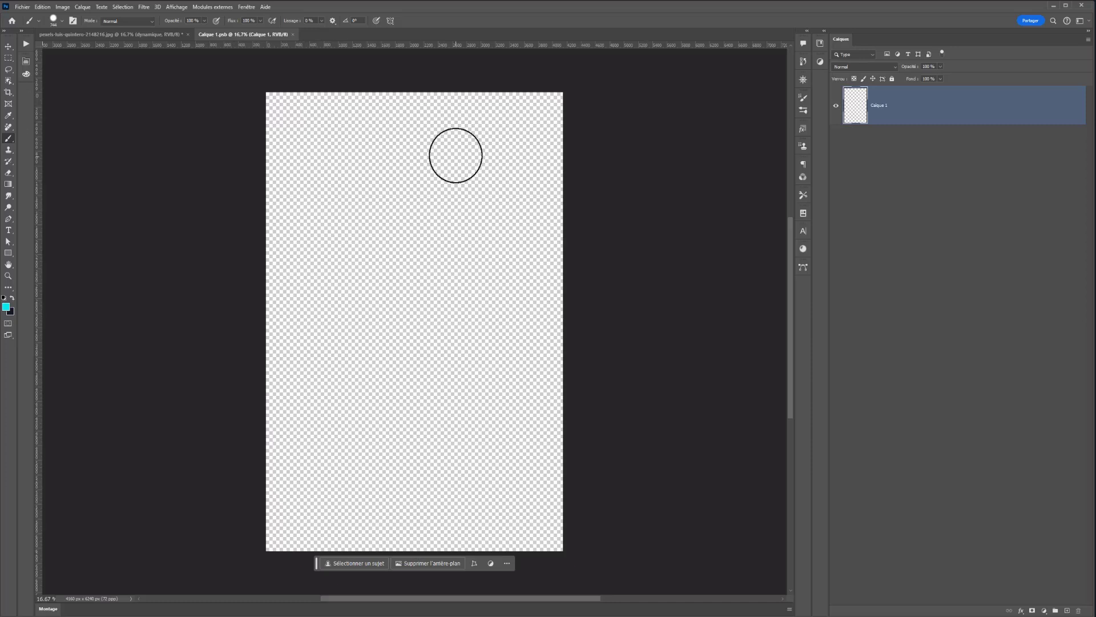
pyautogui.moveTo(482, 149)
pyautogui.mouseDown()
pyautogui.moveTo(387, 186)
pyautogui.moveTo(512, 181)
pyautogui.moveTo(361, 244)
pyautogui.moveTo(484, 235)
pyautogui.moveTo(407, 287)
pyautogui.moveTo(470, 265)
pyautogui.moveTo(480, 273)
pyautogui.moveTo(421, 329)
pyautogui.moveTo(515, 293)
pyautogui.mouseUp()
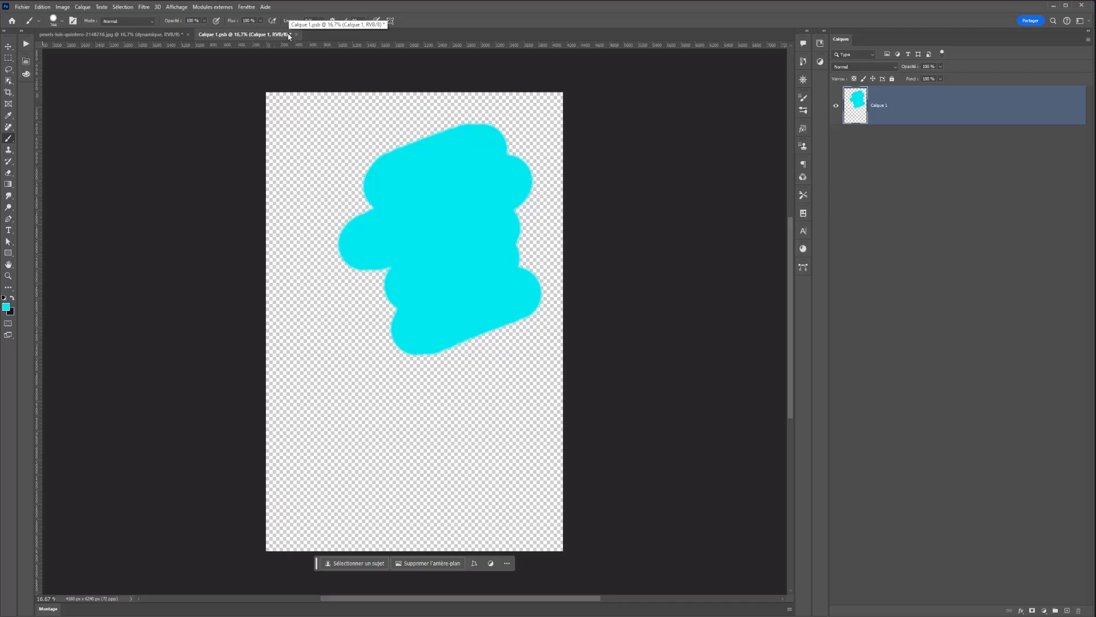
pyautogui.hotkey('ctrl', 's')
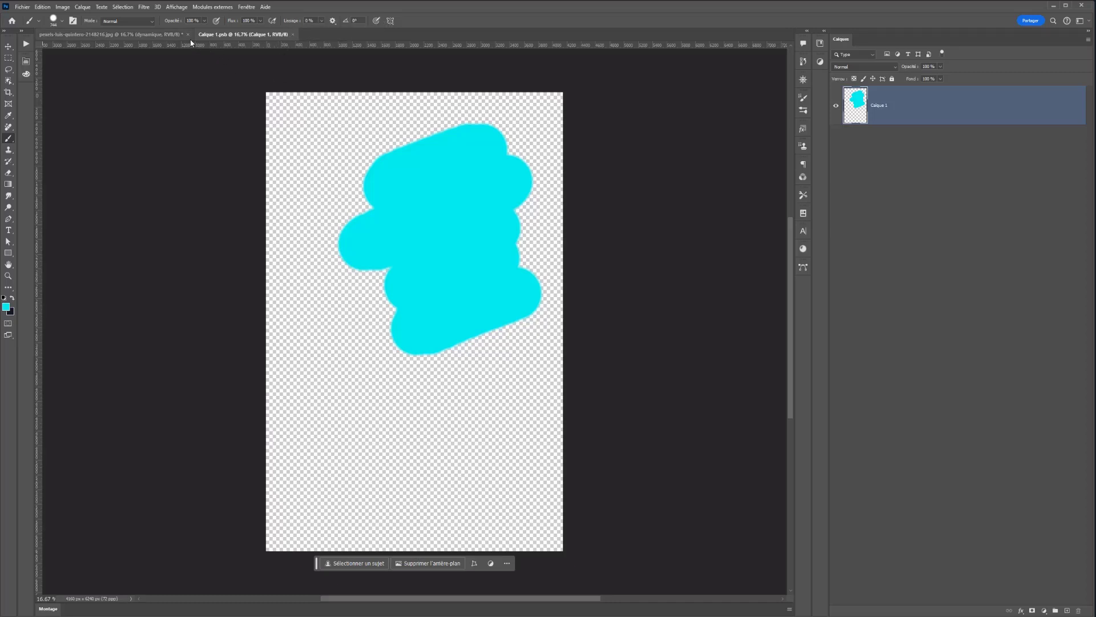
pyautogui.click(163, 33)
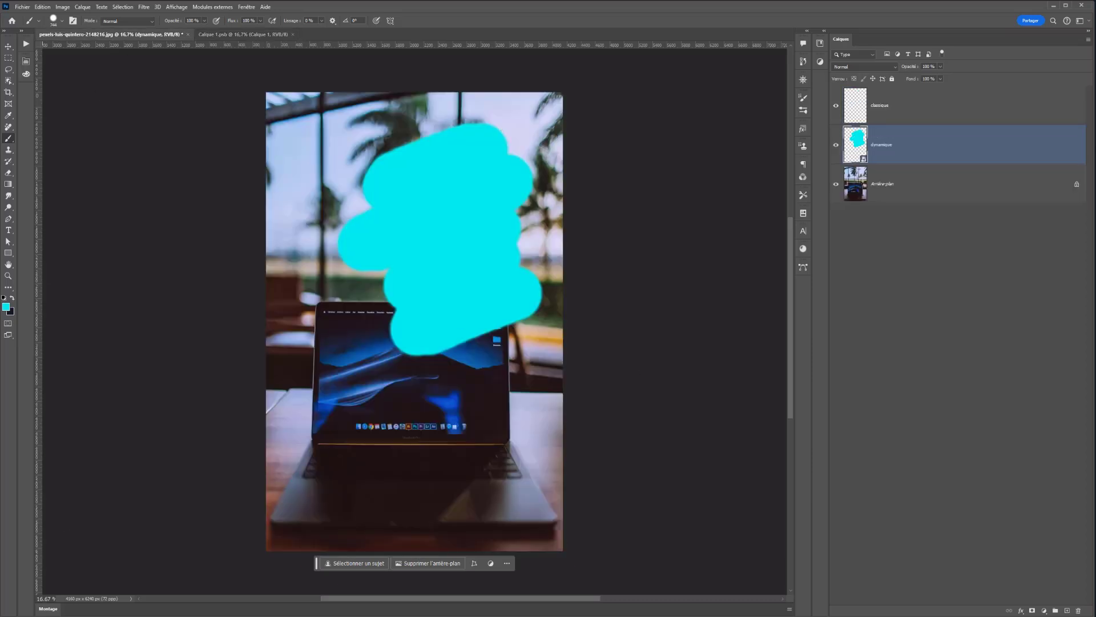
# Step: Add an empty layer inside the dynamique smart object's contents and set the foreground colour to bright green for the brush
pyautogui.doubleClick(858, 150)
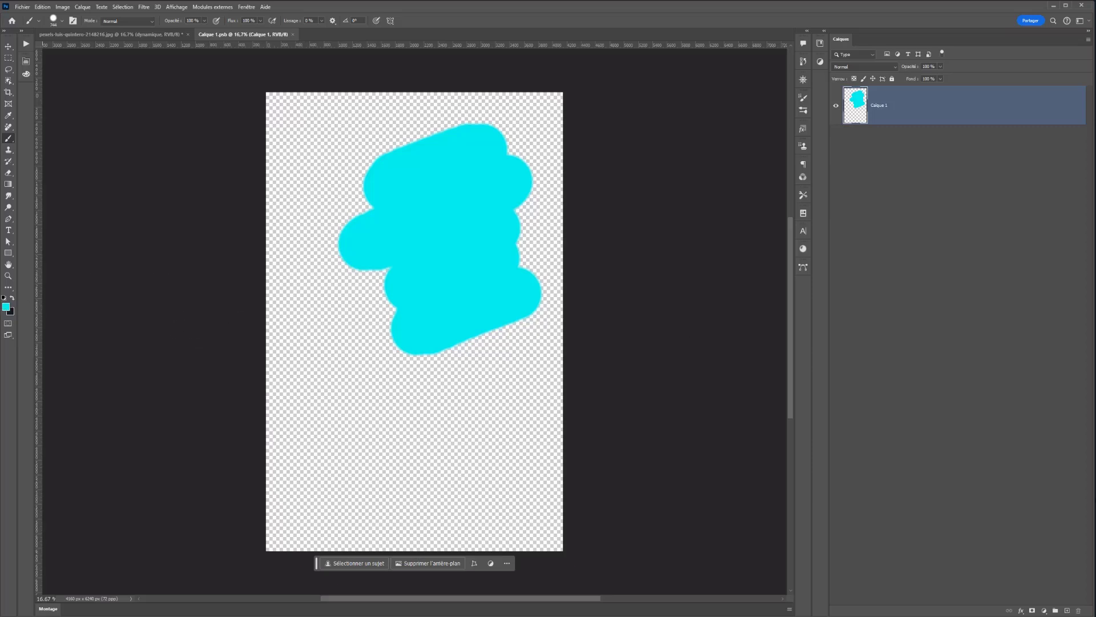
pyautogui.click(1067, 610)
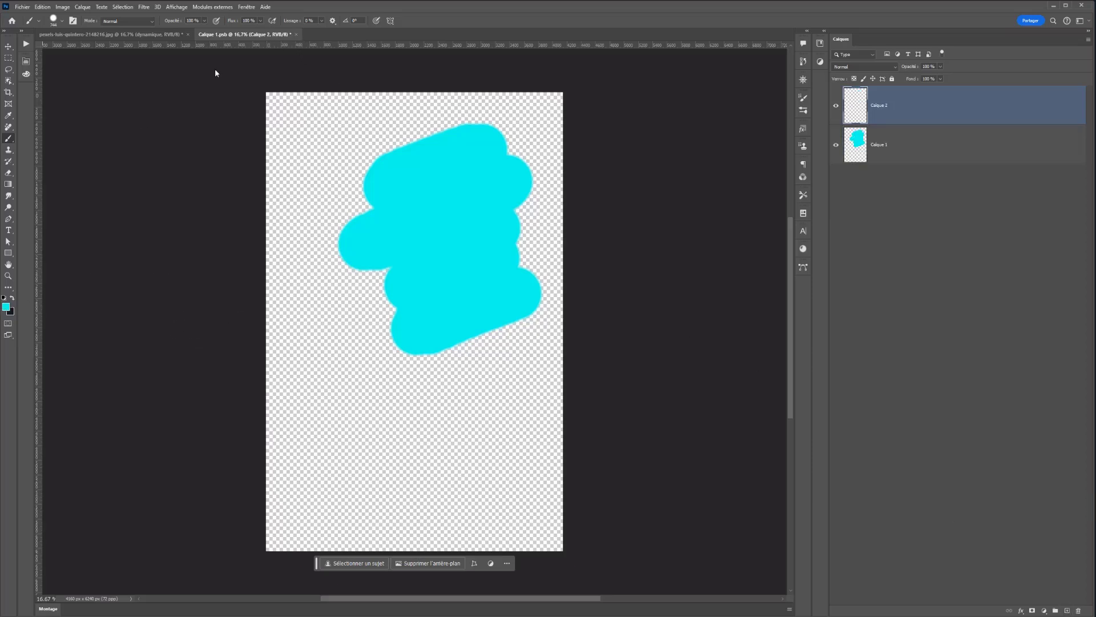
pyautogui.click(7, 306)
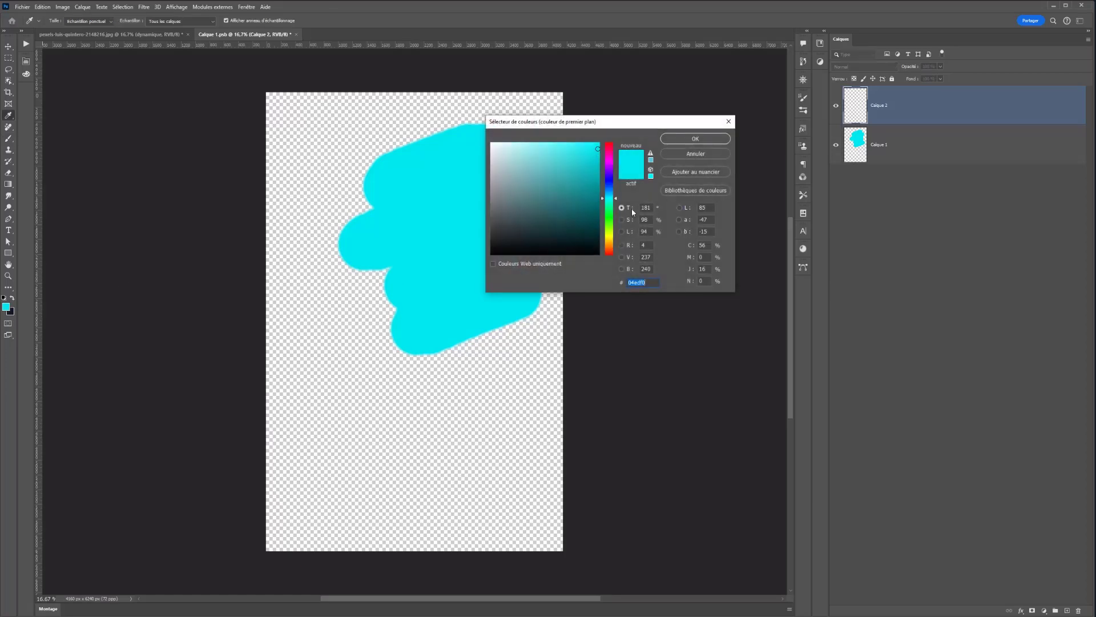
pyautogui.click(607, 211)
pyautogui.click(694, 142)
pyautogui.press('b')
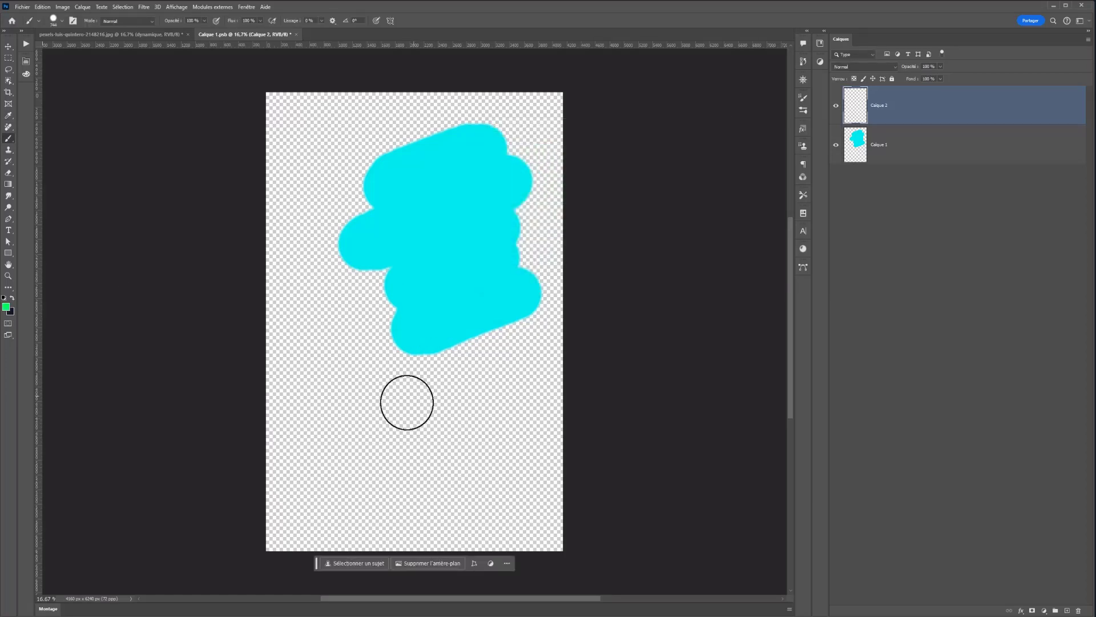
# Step: Paint a green shape below the cyan one, save the smart object's contents, and return to the photo
pyautogui.moveTo(364, 423)
pyautogui.mouseDown()
pyautogui.moveTo(467, 390)
pyautogui.moveTo(388, 429)
pyautogui.moveTo(473, 427)
pyautogui.moveTo(384, 438)
pyautogui.moveTo(456, 460)
pyautogui.moveTo(394, 476)
pyautogui.mouseUp()
pyautogui.hotkey('ctrl', 's')
pyautogui.click(108, 34)
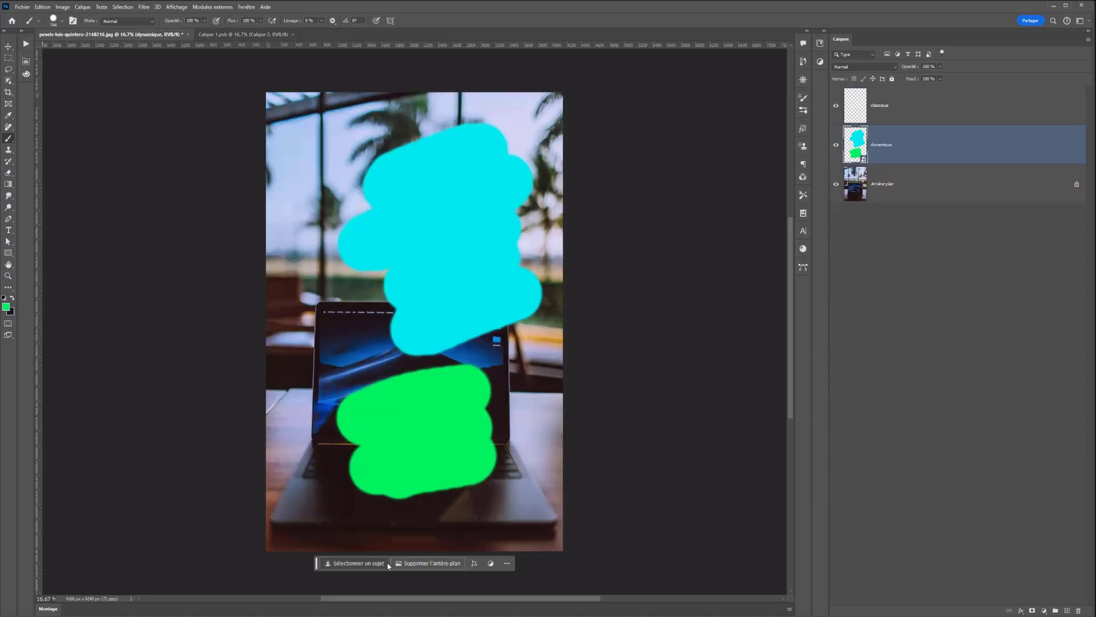
# Step: Hide the dynamique layer and paint a large green zigzag down the photo on the classique layer
pyautogui.click(870, 110)
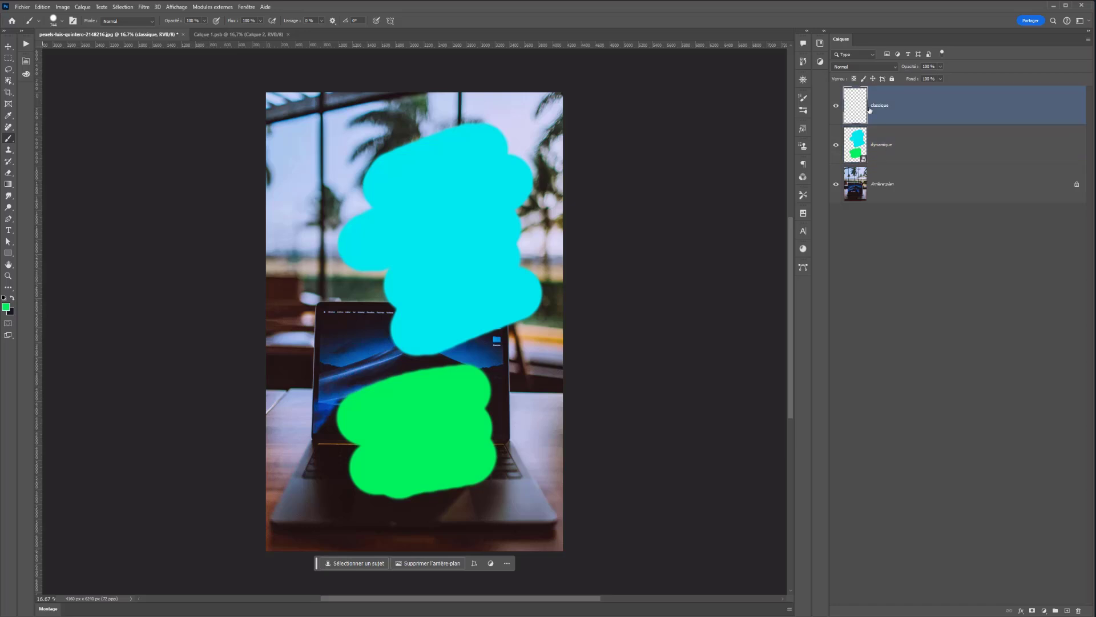
pyautogui.click(836, 145)
pyautogui.moveTo(345, 206)
pyautogui.mouseDown()
pyautogui.moveTo(435, 214)
pyautogui.moveTo(387, 234)
pyautogui.moveTo(368, 264)
pyautogui.moveTo(518, 315)
pyautogui.moveTo(414, 311)
pyautogui.moveTo(465, 319)
pyautogui.moveTo(491, 371)
pyautogui.moveTo(511, 523)
pyautogui.mouseUp()
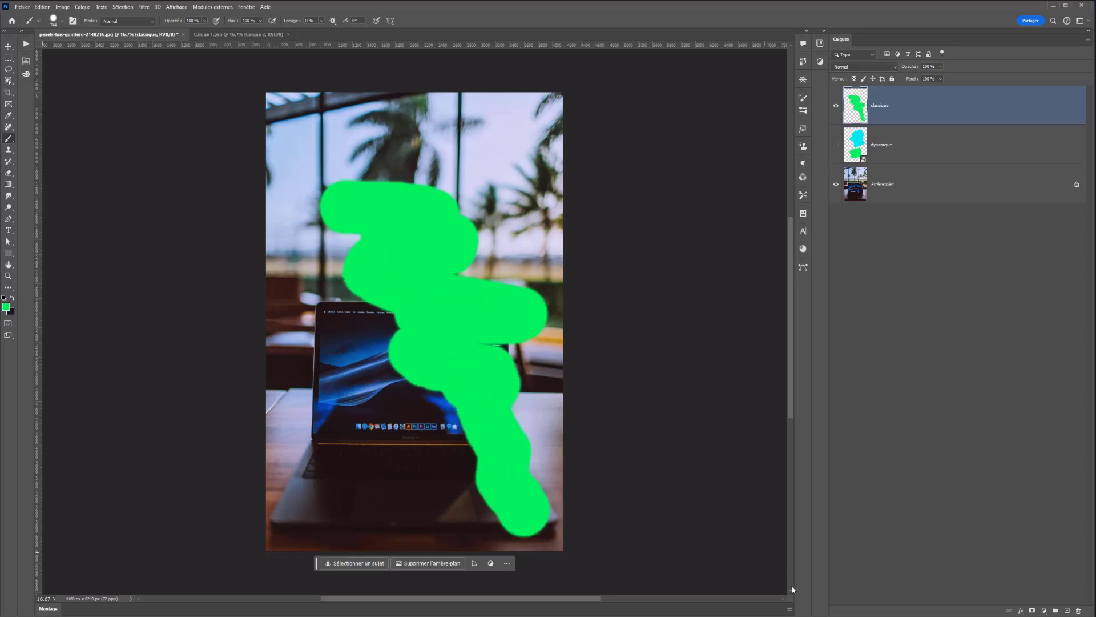
# Step: Apply a Gaussian blur with a radius of 1000 pixels to the green paint on the classique layer
pyautogui.click(143, 7)
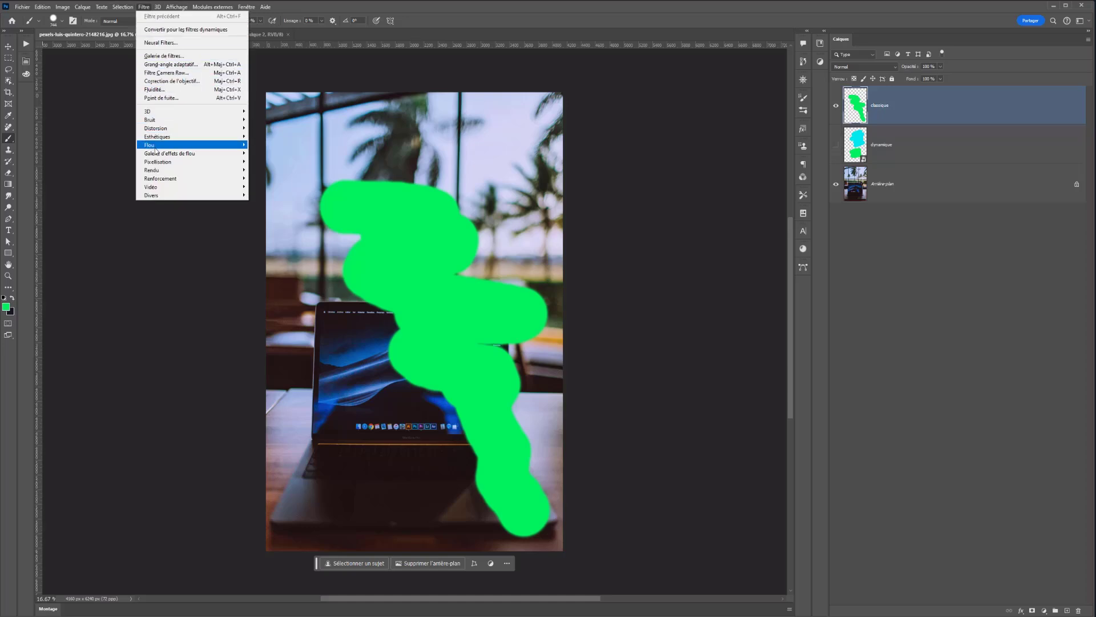
pyautogui.moveTo(171, 145)
pyautogui.click(271, 187)
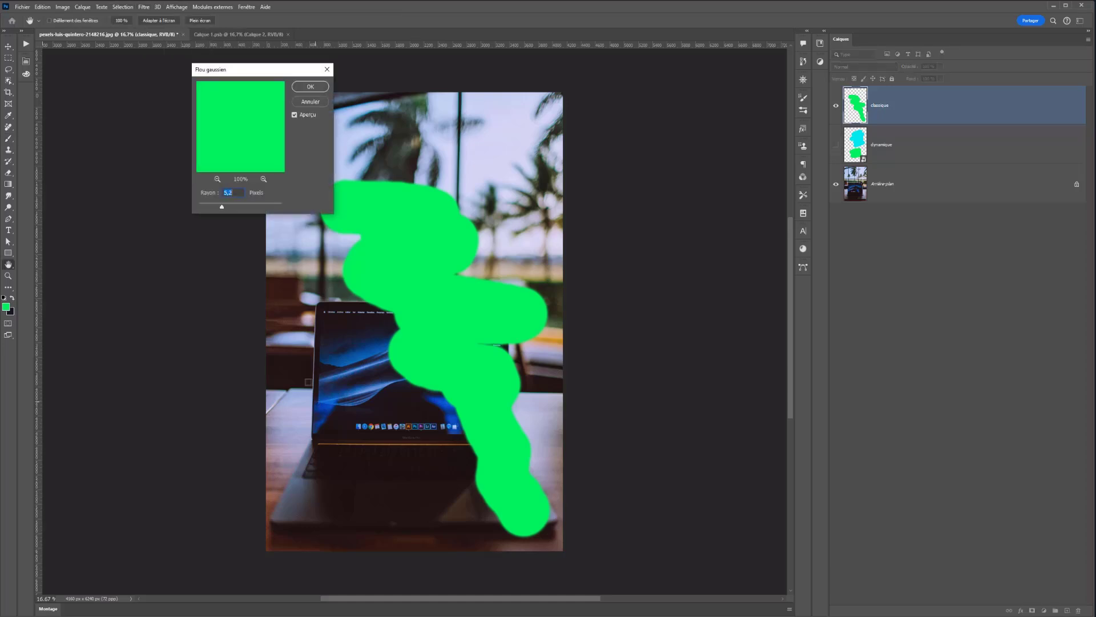
pyautogui.moveTo(260, 209); pyautogui.dragTo(281, 210)
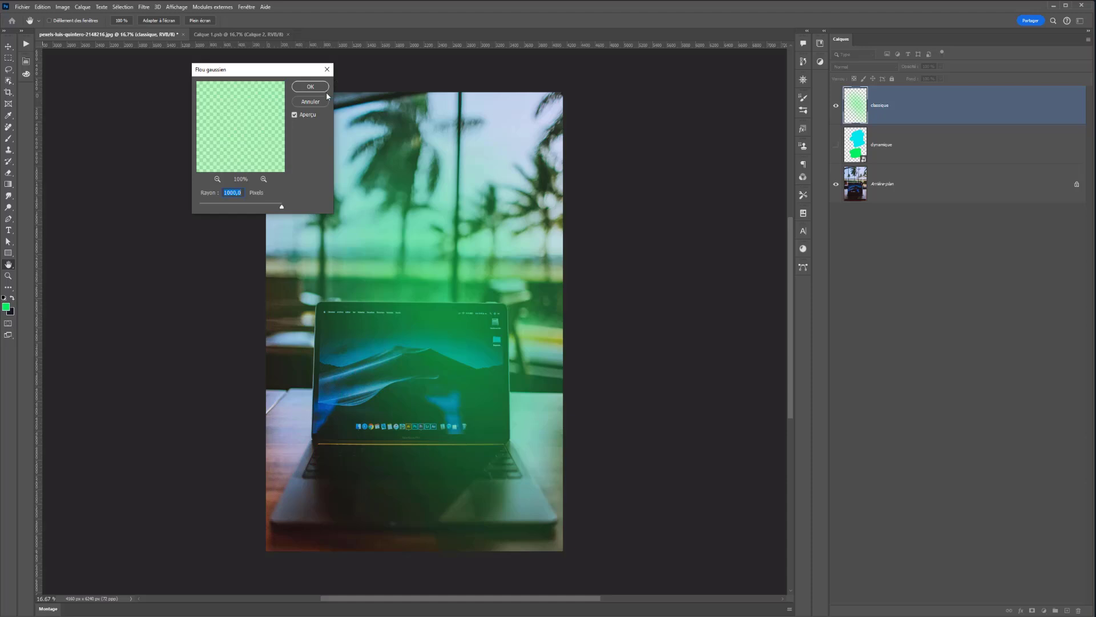
pyautogui.press('Return')
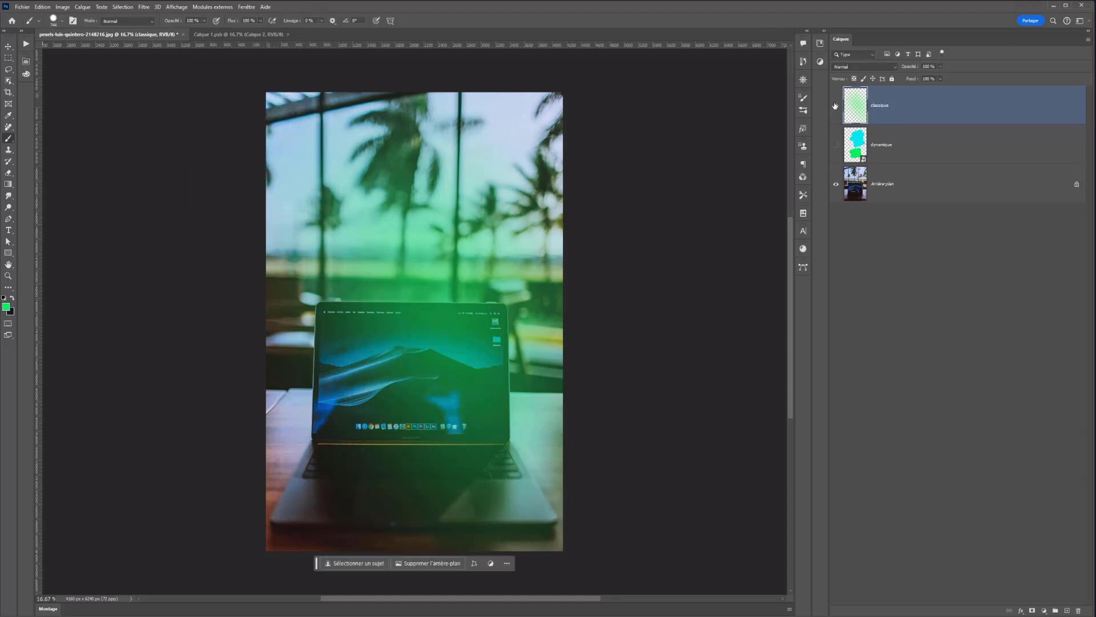
# Step: Toggle the classique layer's visibility to compare the photo with and without the blurred green paint
pyautogui.click(835, 106)
pyautogui.click(836, 106)
pyautogui.click(836, 107)
pyautogui.click(836, 106)
pyautogui.click(835, 110)
# Step: Undo the Gaussian blur and the green brush stroke on the classique layer
pyautogui.hotkey('ctrl', 'z')
pyautogui.hotkey('ctrl', 'z')
pyautogui.hotkey('ctrl', 'z')
pyautogui.hotkey('ctrl', 'z')
pyautogui.hotkey('ctrl', 'z')
pyautogui.hotkey('ctrl', 'z')
pyautogui.hotkey('ctrl', 'z')
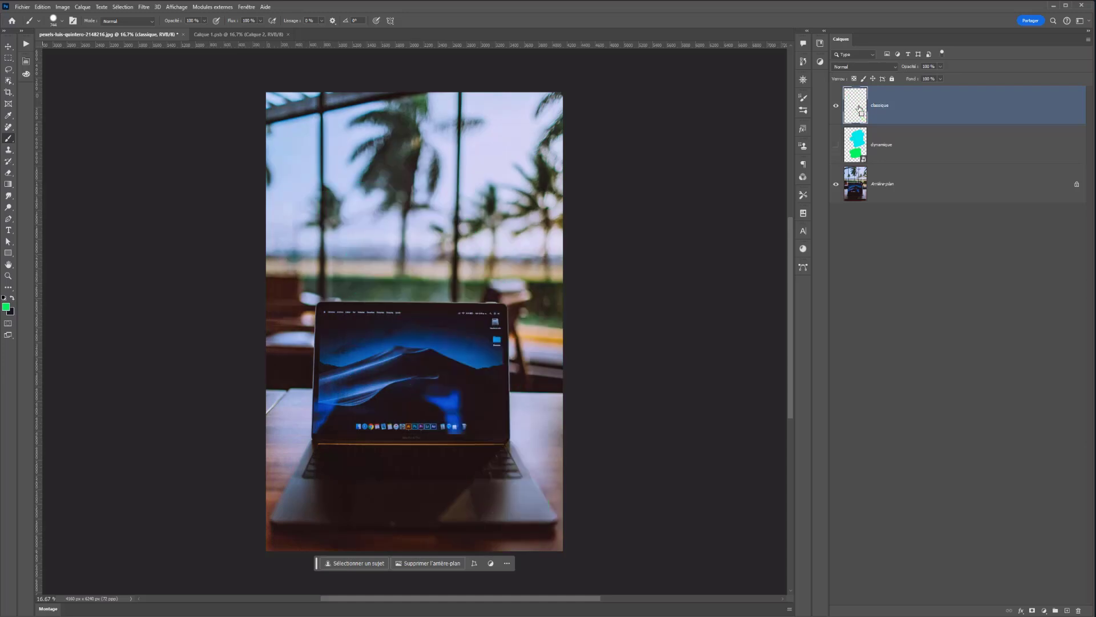
# Step: Hide the classique layer, show the dynamique layer and apply a Gaussian blur to it as a smart filter
pyautogui.click(845, 142)
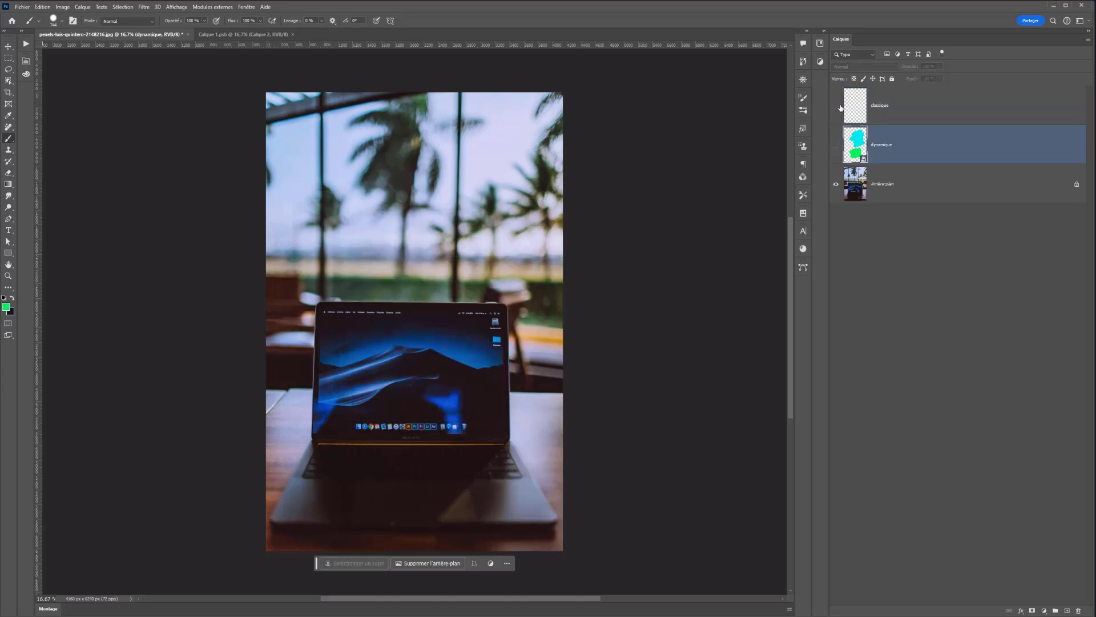
pyautogui.click(836, 144)
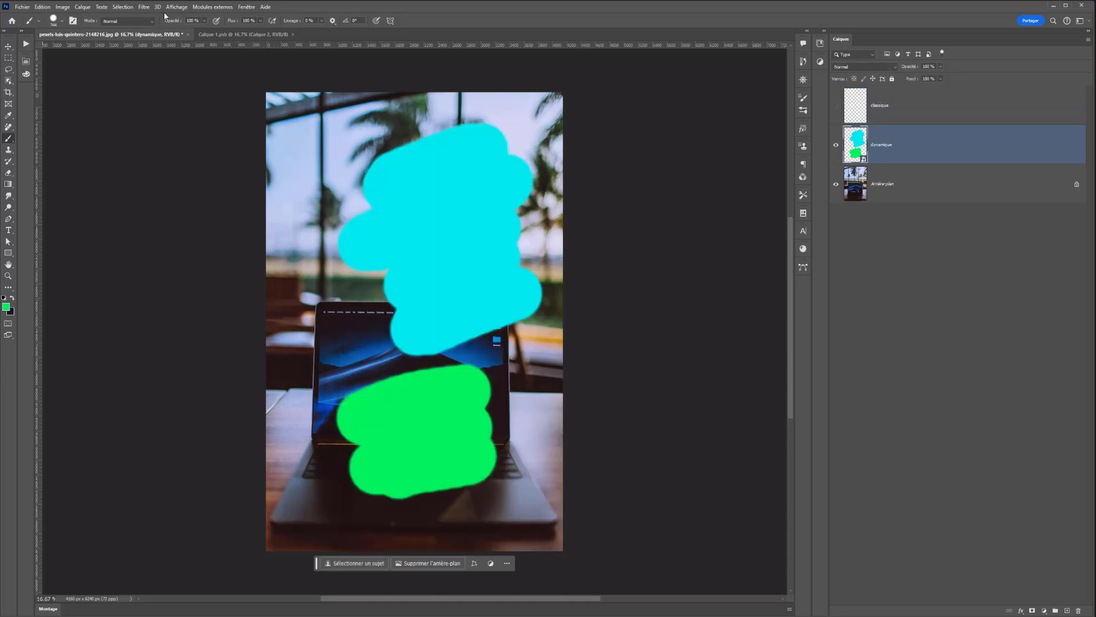
pyautogui.click(143, 7)
pyautogui.moveTo(174, 146)
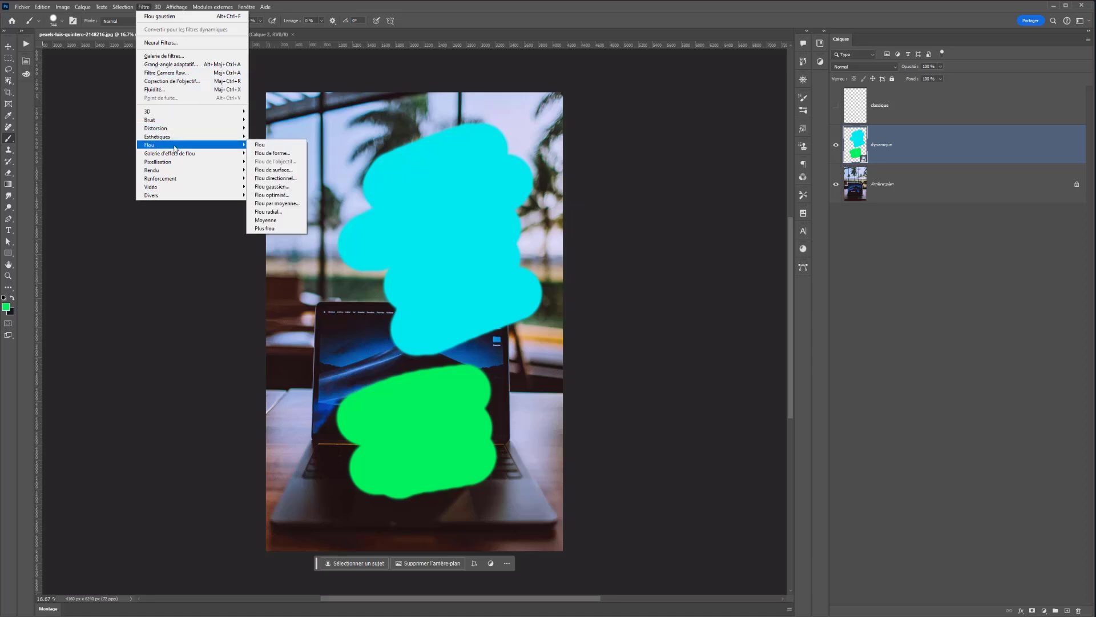
pyautogui.click(272, 186)
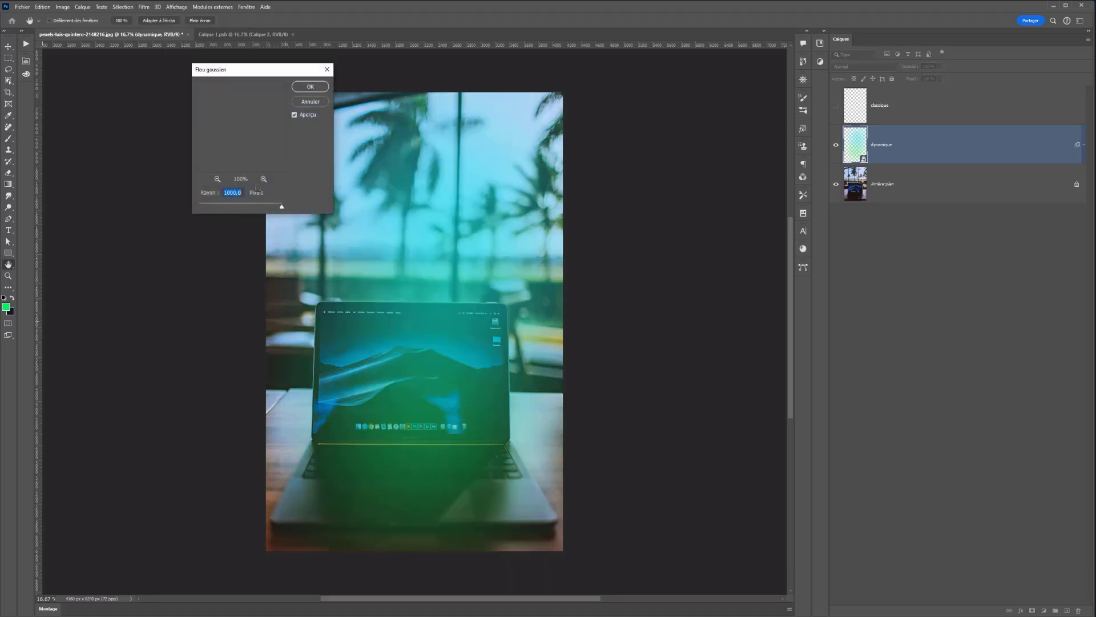
pyautogui.click(310, 87)
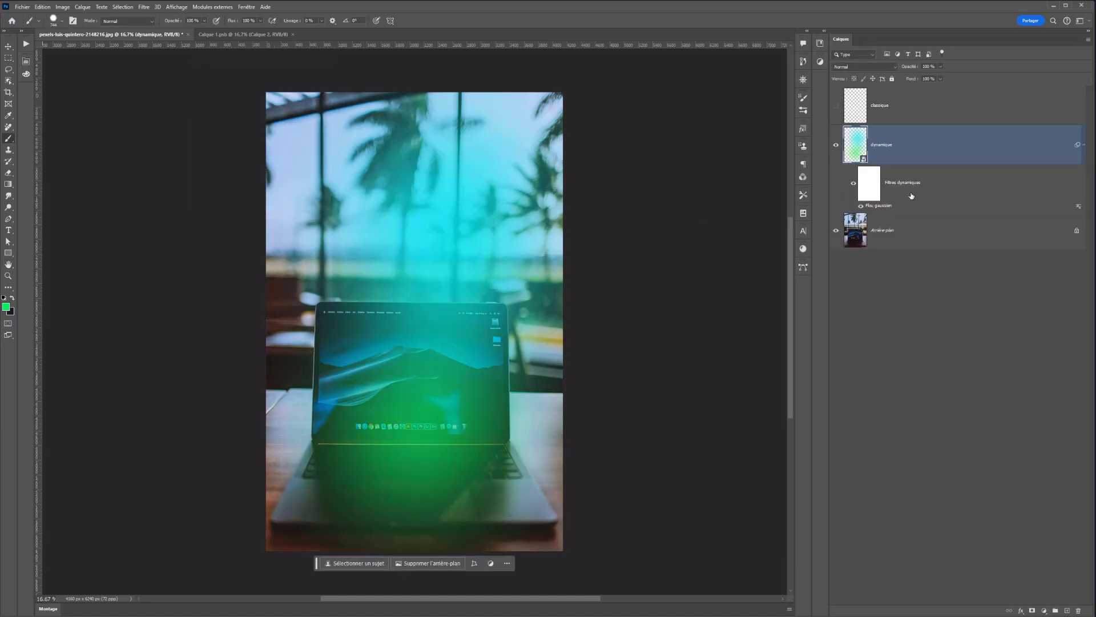
# Step: Reopen the dynamique layer's Gaussian blur smart filter and set its radius to 631.5 pixels
pyautogui.doubleClick(885, 206)
pyautogui.moveTo(270, 204); pyautogui.dragTo(268, 204)
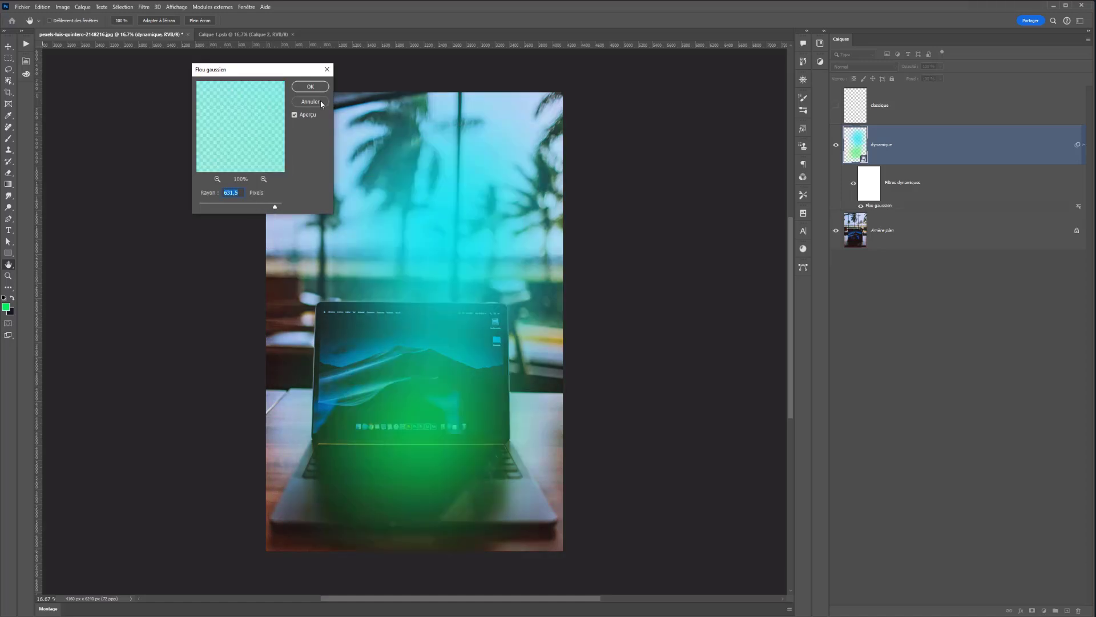
pyautogui.press('Return')
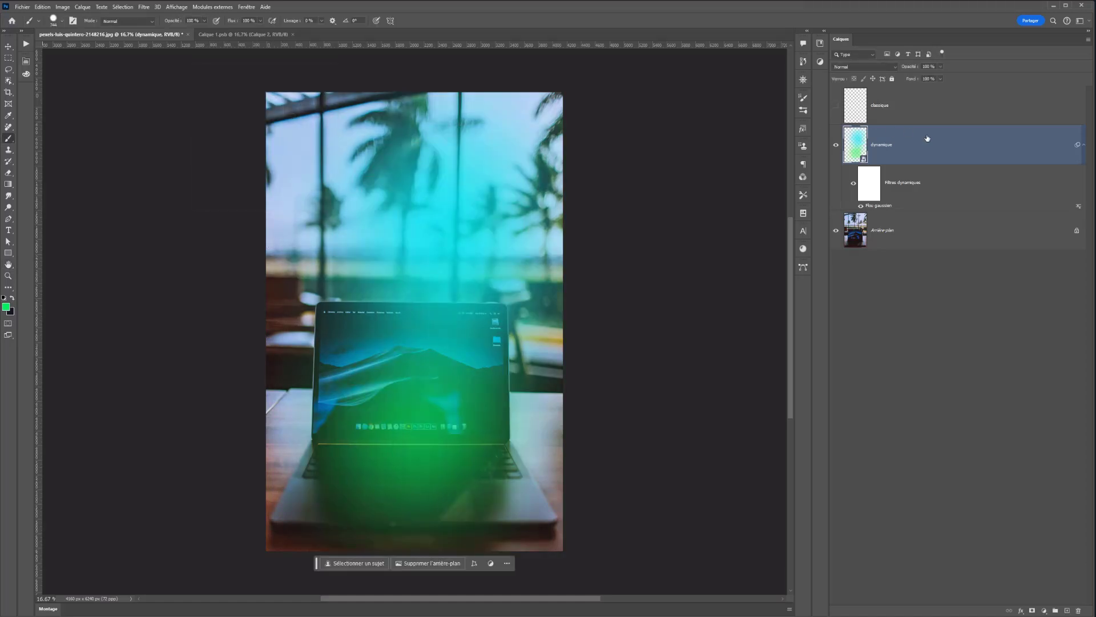
# Step: Try the Superposition, Eclaircir and Mélange maximal blend modes on the Gaussian blur filter, return to Normal and cancel the blending options
pyautogui.doubleClick(1079, 206)
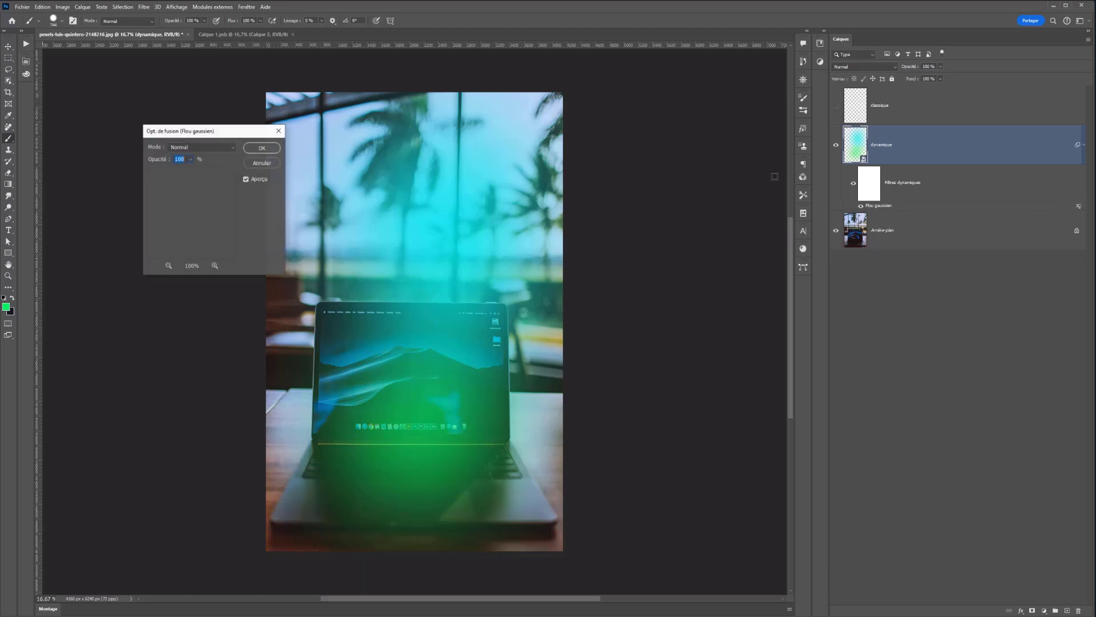
pyautogui.click(176, 147)
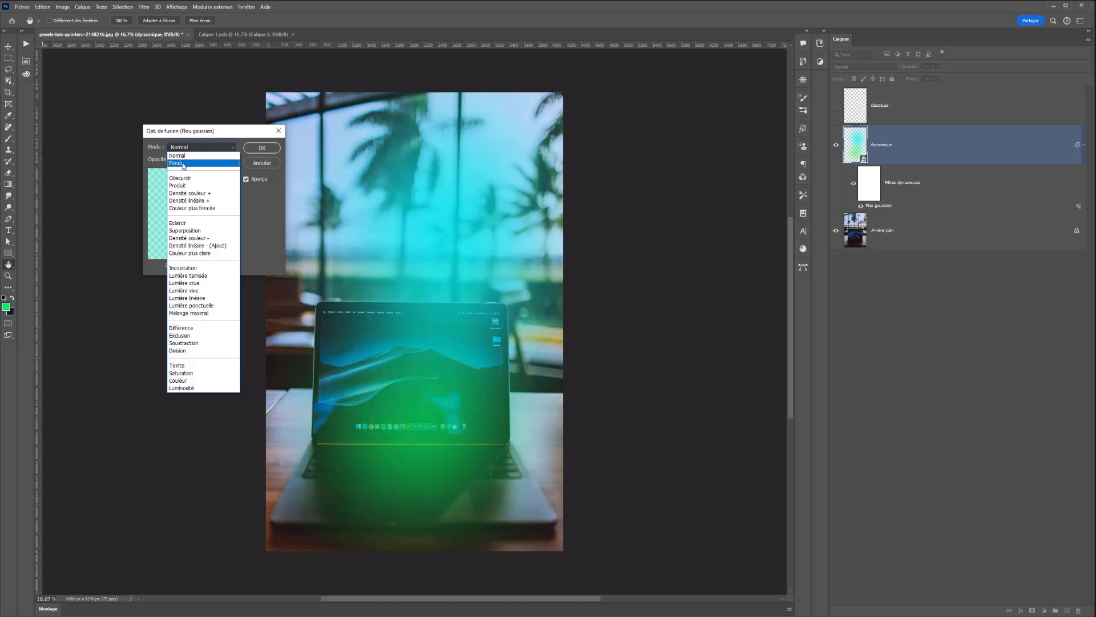
pyautogui.click(183, 231)
pyautogui.click(194, 147)
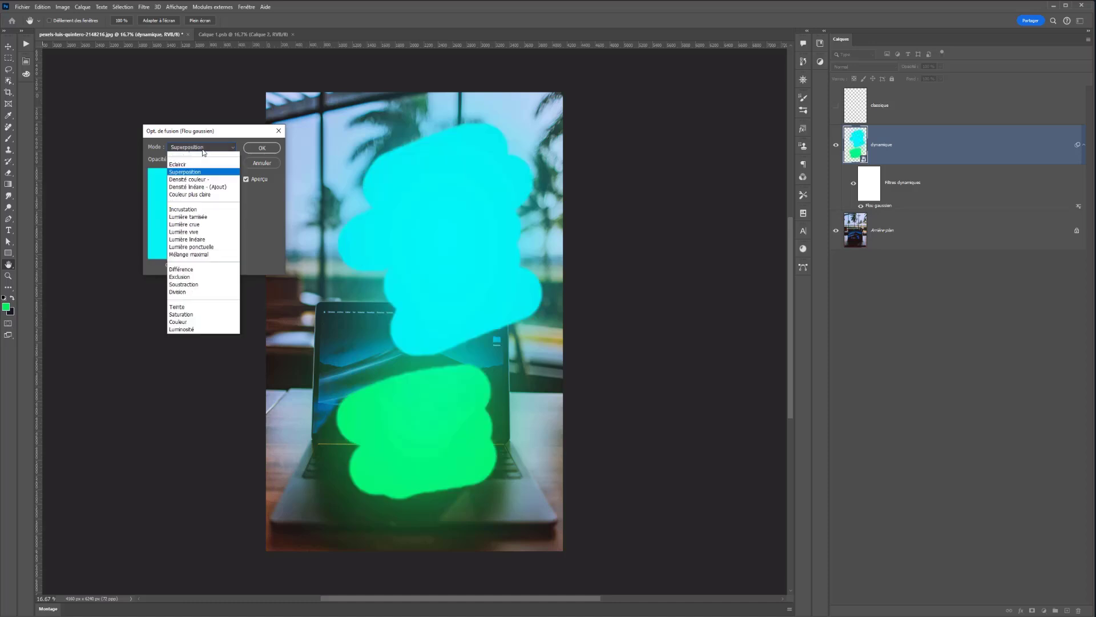
pyautogui.click(187, 223)
pyautogui.click(200, 148)
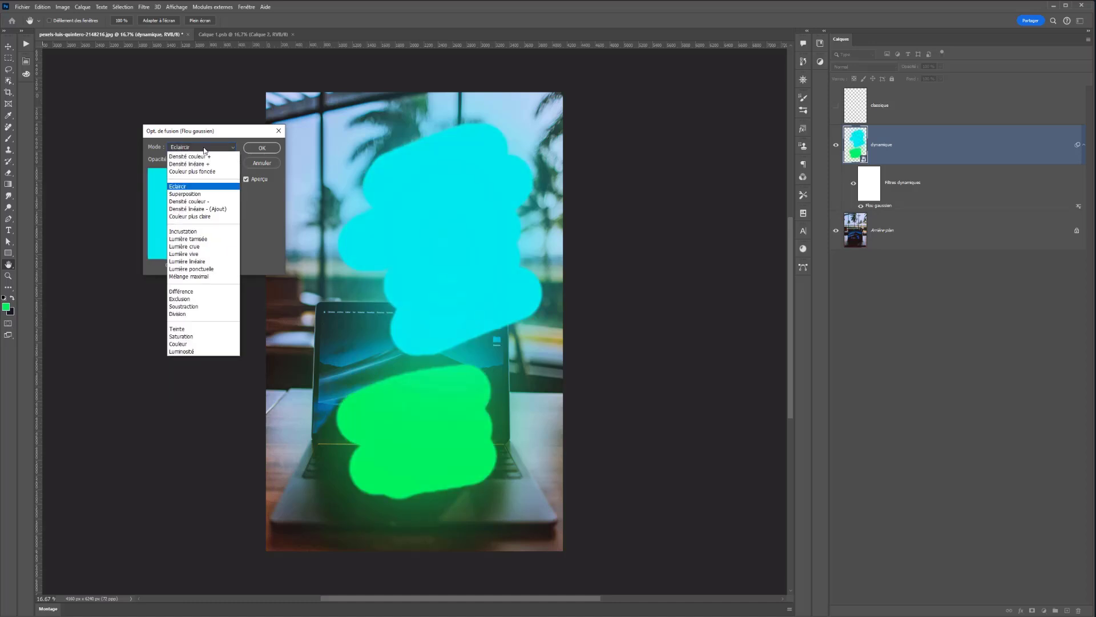
pyautogui.click(185, 315)
pyautogui.click(201, 148)
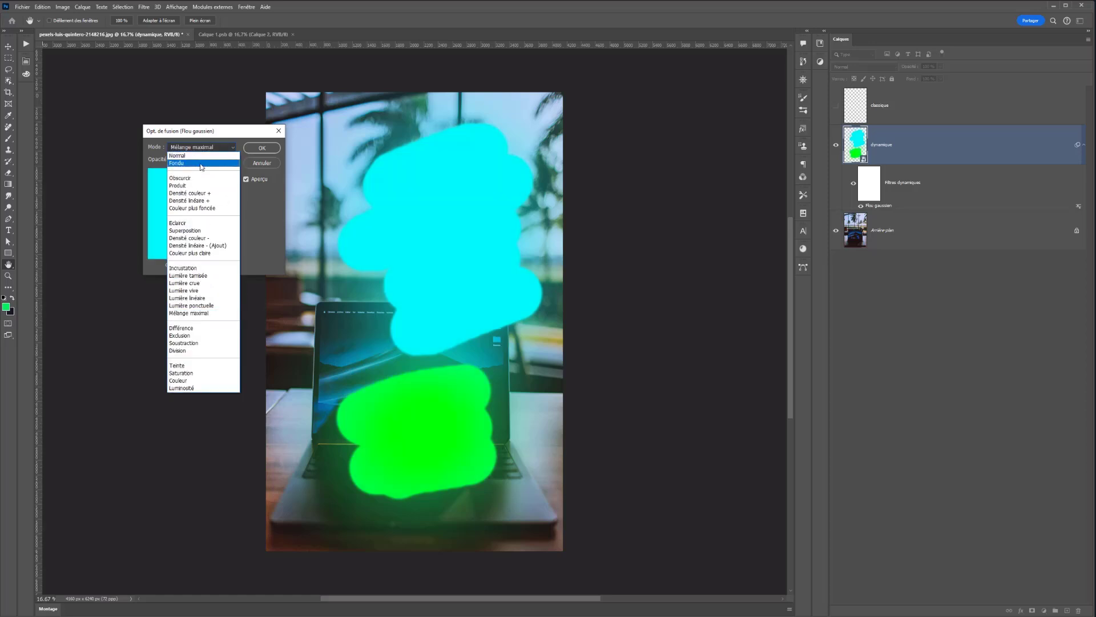
pyautogui.click(189, 154)
pyautogui.click(258, 166)
pyautogui.press('b')
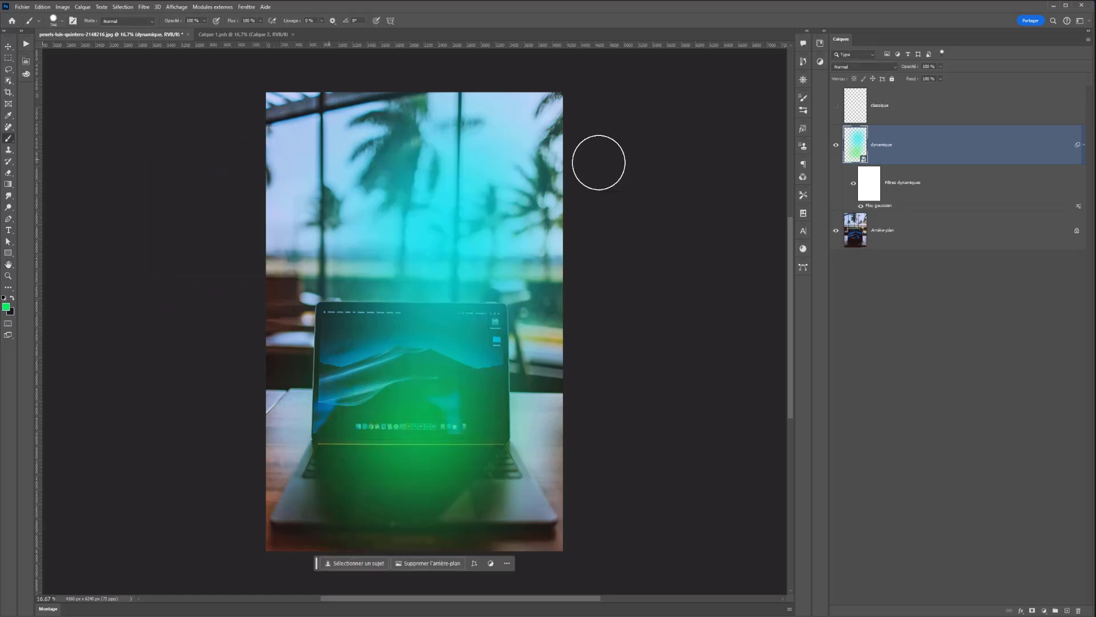
# Step: Try painting black on the smart filter mask over the upper middle of the photo and undo the stroke
pyautogui.click(872, 184)
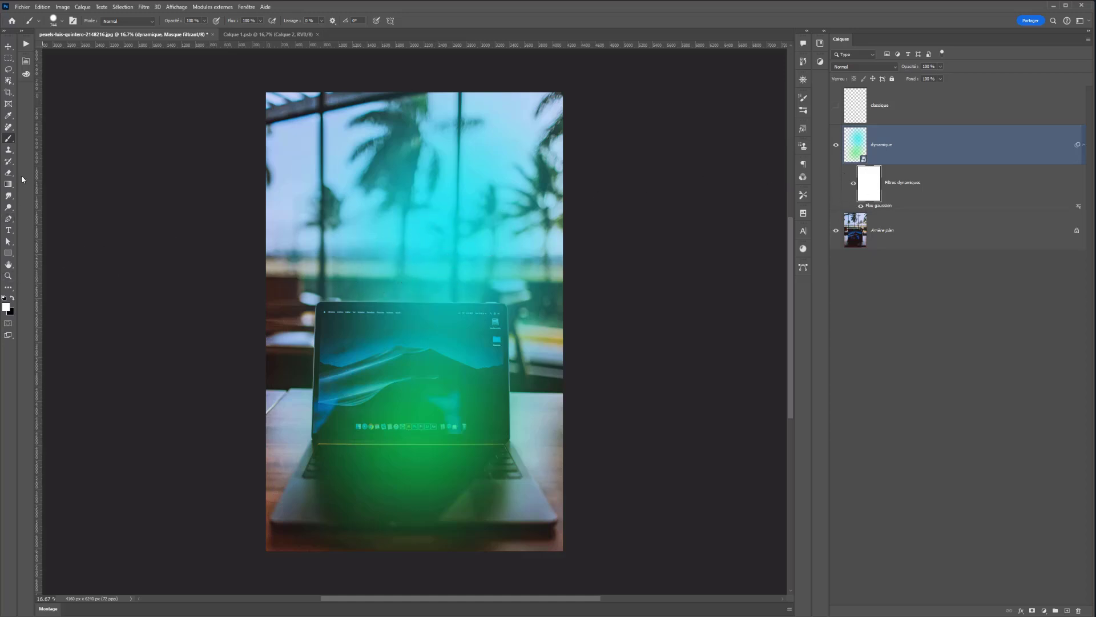
pyautogui.click(13, 297)
pyautogui.moveTo(379, 191)
pyautogui.mouseDown()
pyautogui.moveTo(362, 285)
pyautogui.moveTo(453, 266)
pyautogui.moveTo(383, 190)
pyautogui.moveTo(386, 268)
pyautogui.moveTo(394, 222)
pyautogui.moveTo(415, 290)
pyautogui.moveTo(399, 242)
pyautogui.moveTo(437, 266)
pyautogui.mouseUp()
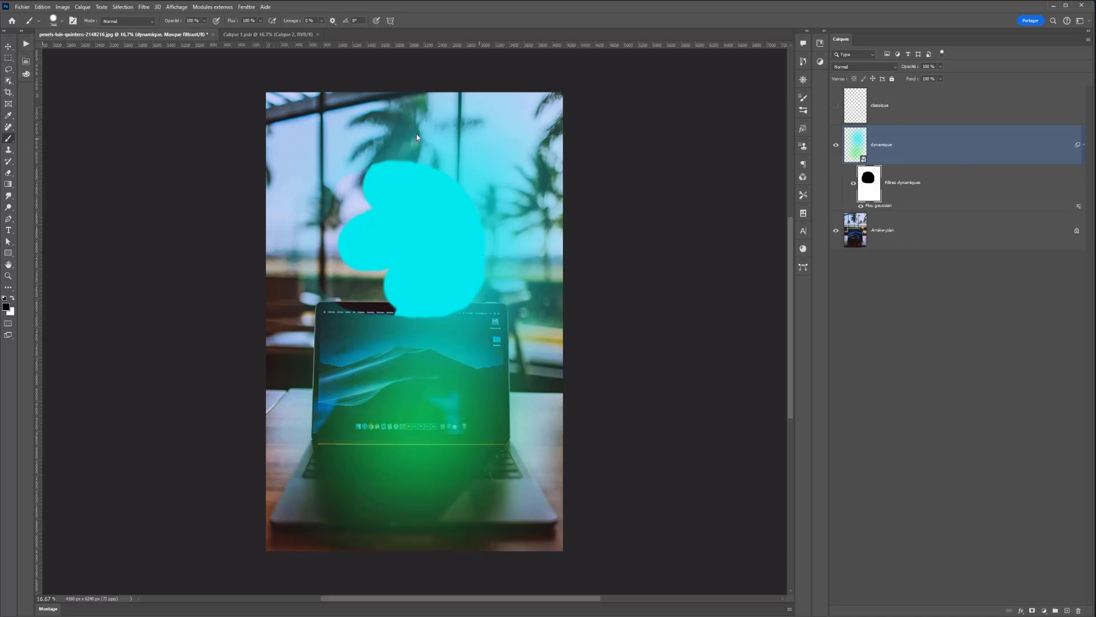
pyautogui.hotkey('ctrl', 'z')
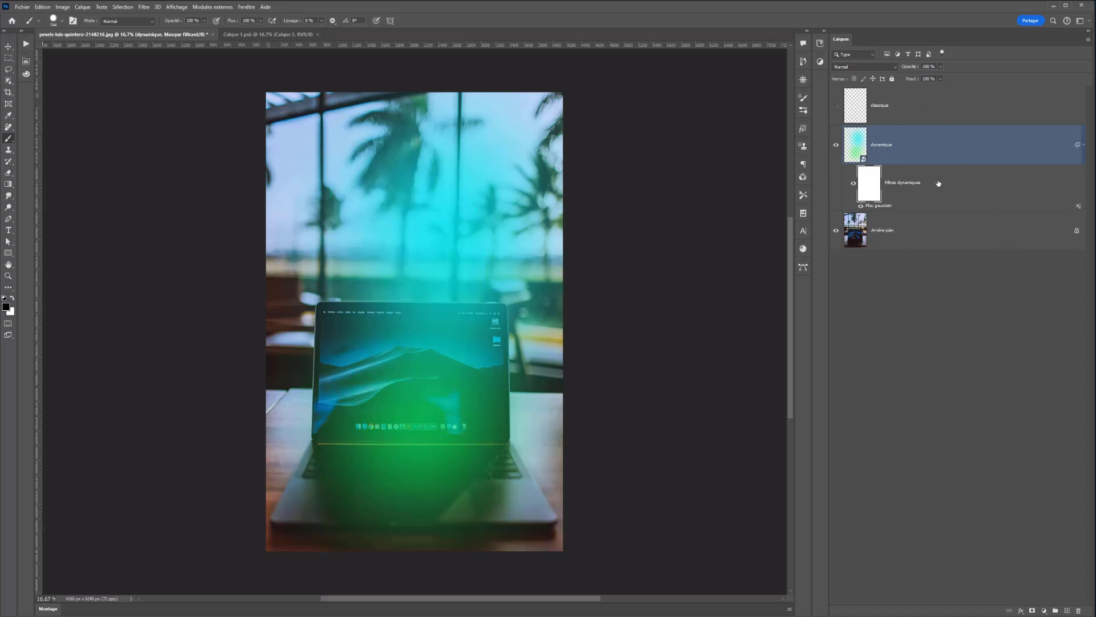
# Step: Open the dynamique smart object's contents and set the foreground colour to bright magenta
pyautogui.doubleClick(856, 146)
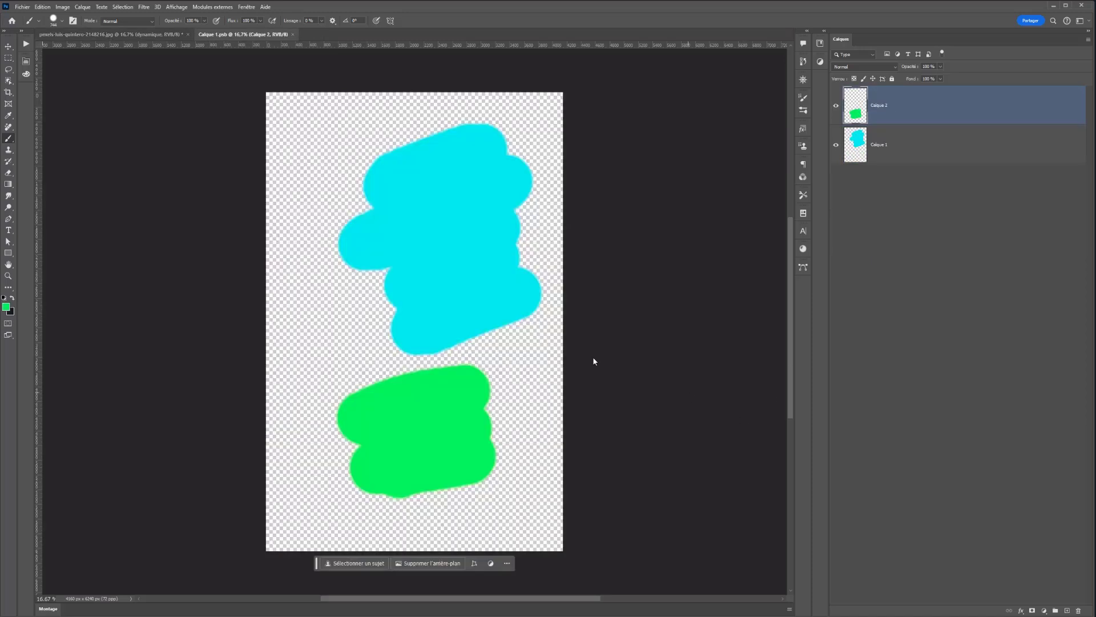
pyautogui.click(11, 298)
pyautogui.click(7, 306)
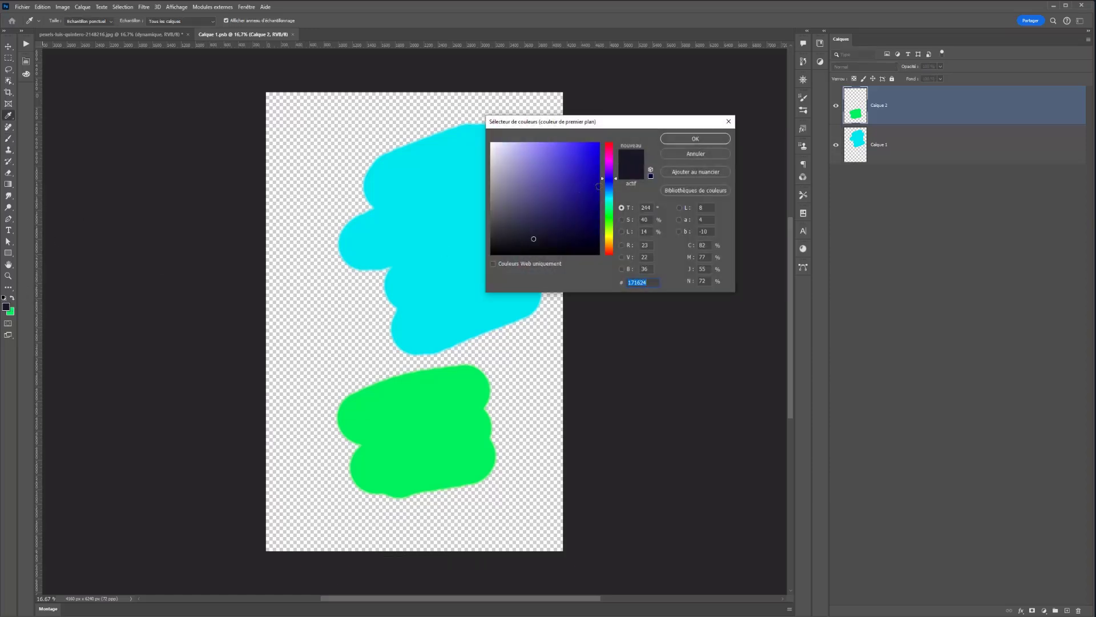
pyautogui.moveTo(610, 176); pyautogui.dragTo(609, 155)
pyautogui.click(598, 146)
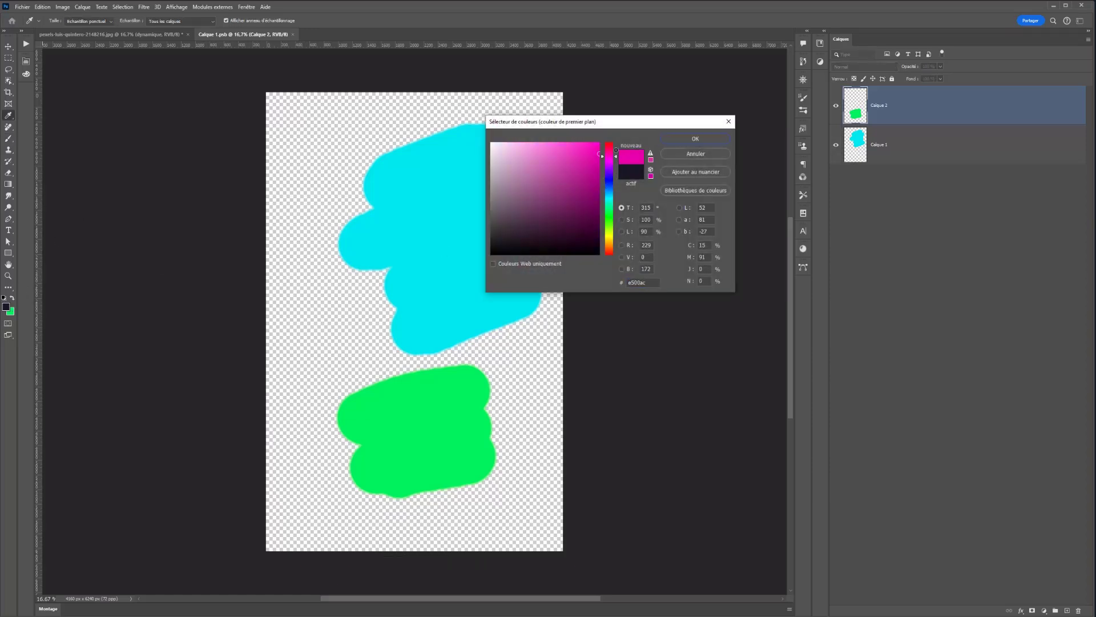
pyautogui.click(692, 141)
# Step: Paint large magenta strokes over the cyan and green shapes on Calque 2, saving the contents to update the photo document
pyautogui.press('b')
pyautogui.moveTo(486, 194)
pyautogui.mouseDown()
pyautogui.moveTo(353, 250)
pyautogui.moveTo(438, 219)
pyautogui.moveTo(439, 197)
pyautogui.moveTo(351, 271)
pyautogui.moveTo(417, 251)
pyautogui.moveTo(431, 387)
pyautogui.moveTo(459, 268)
pyautogui.moveTo(419, 338)
pyautogui.moveTo(356, 193)
pyautogui.moveTo(390, 341)
pyautogui.moveTo(347, 312)
pyautogui.mouseUp()
pyautogui.hotkey('ctrl', 's')
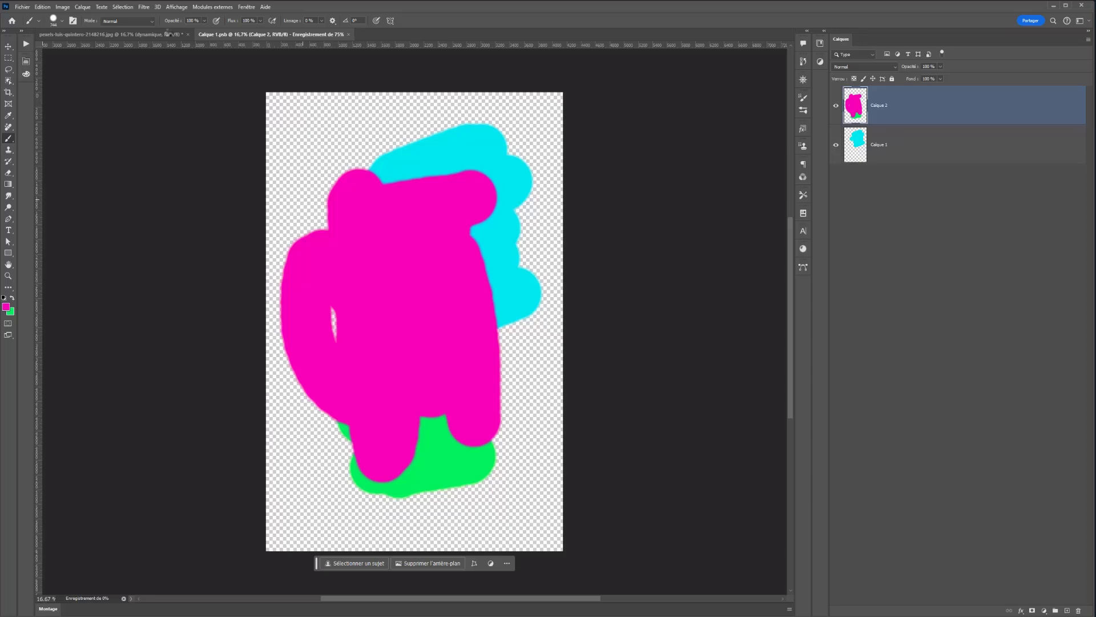
pyautogui.click(165, 35)
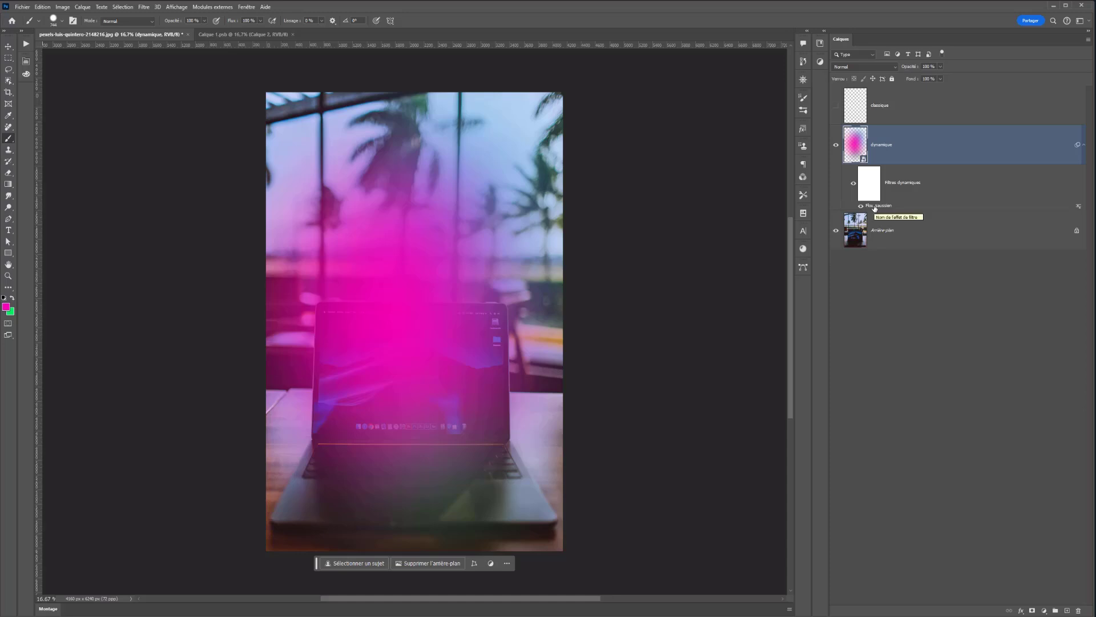
# Step: Delete the Gaussian blur smart filter from the dynamique layer
pyautogui.click(874, 191)
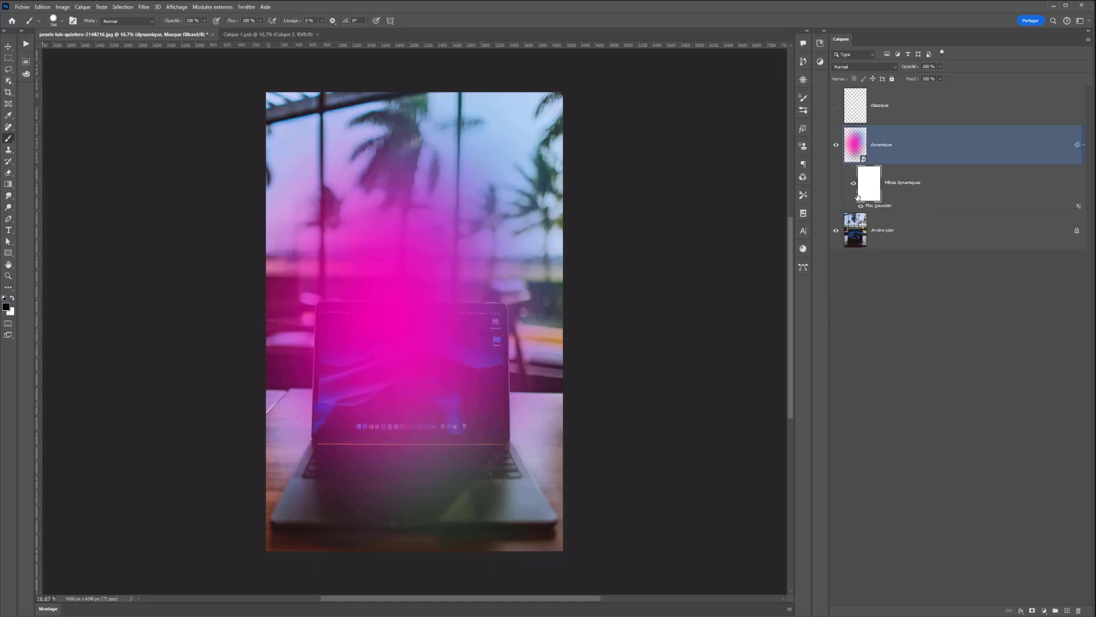
pyautogui.click(856, 145)
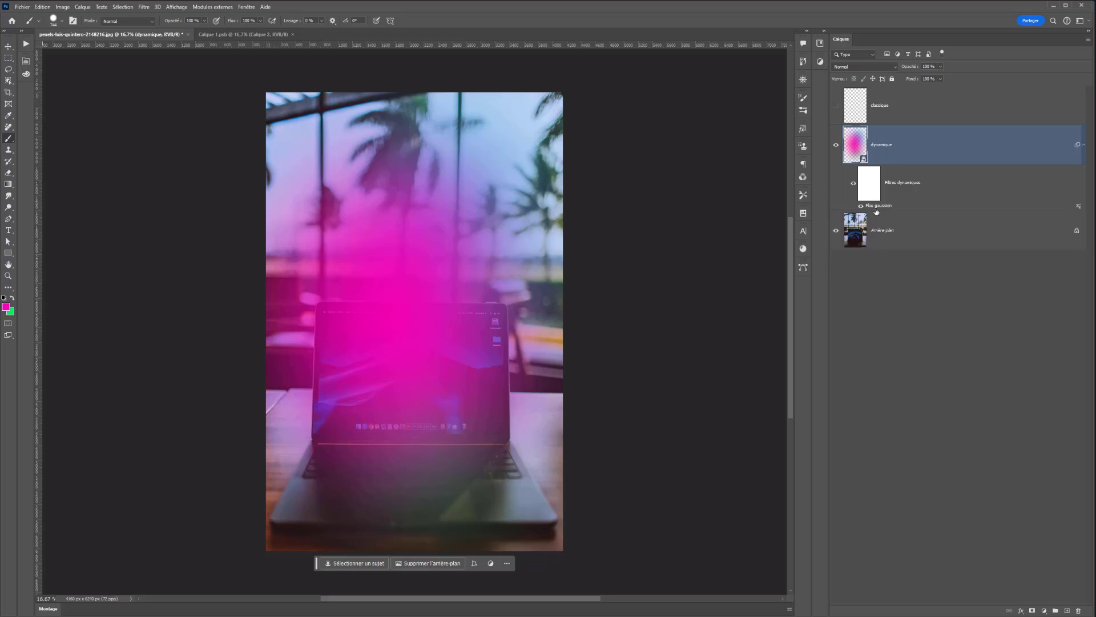
pyautogui.moveTo(1050, 576); pyautogui.dragTo(1078, 610)
# Step: Apply a Black and White adjustment to the dynamique layer with reds at 162%, yellows at -13% and the greens raised
pyautogui.click(63, 6)
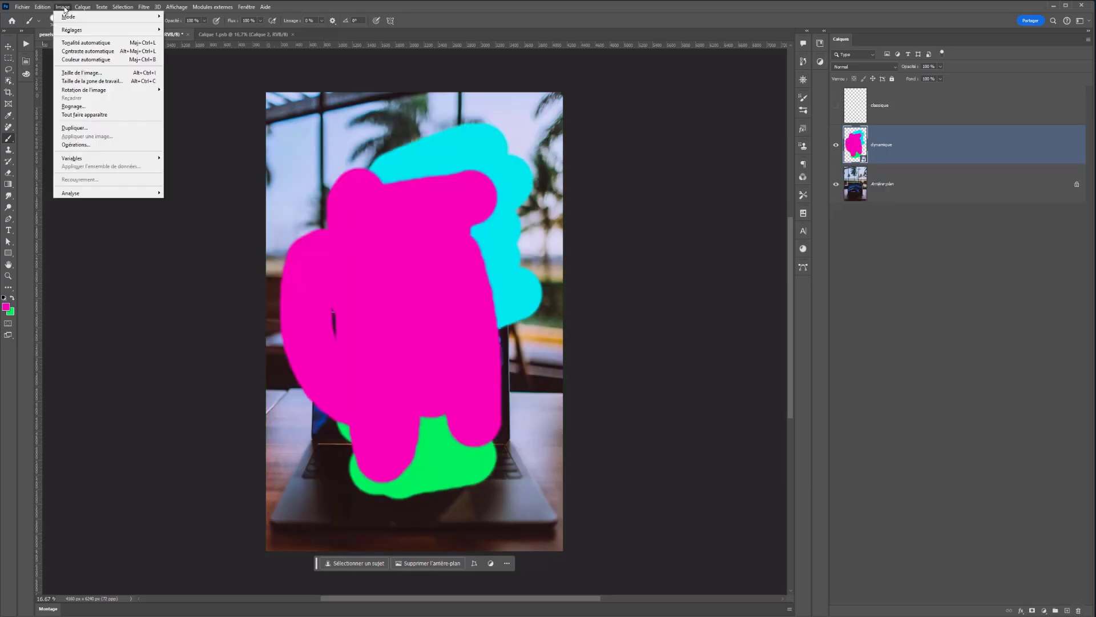
pyautogui.moveTo(78, 33)
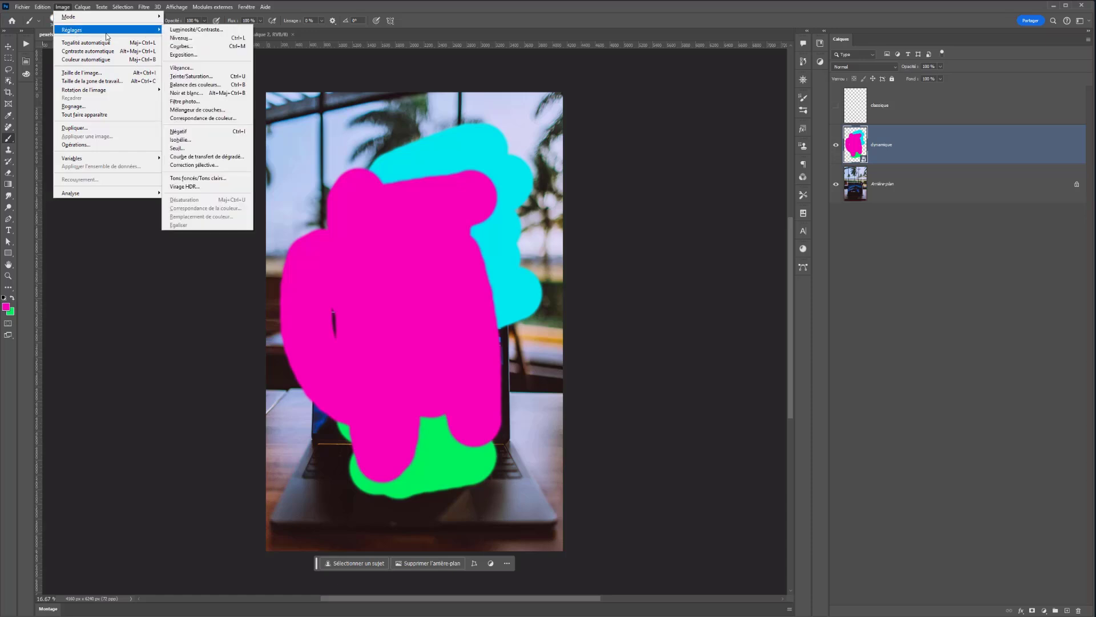
pyautogui.click(181, 93)
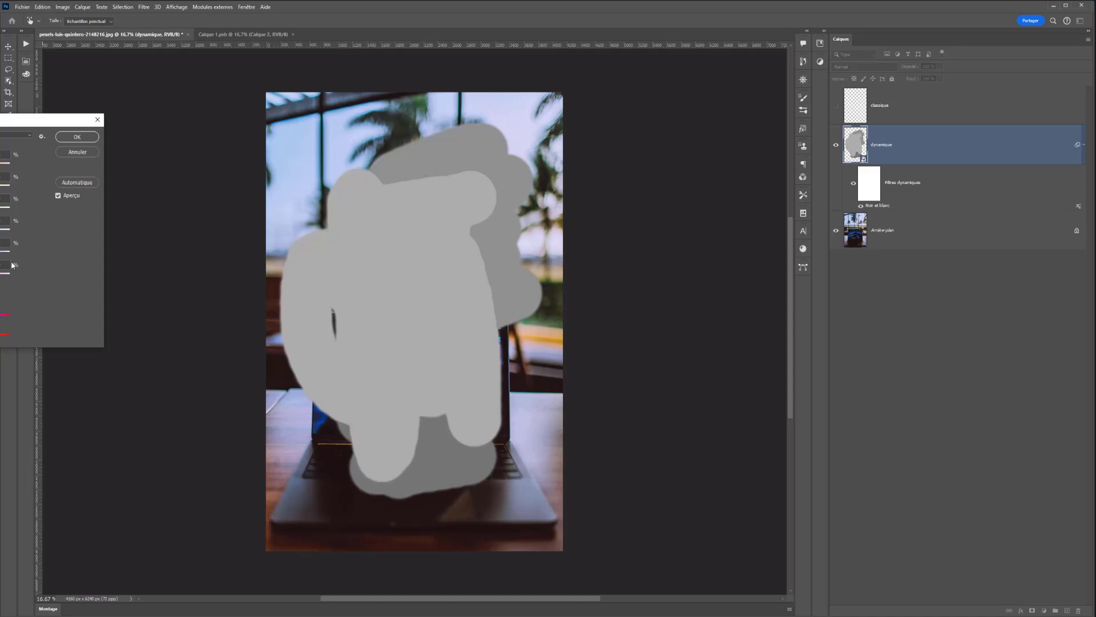
pyautogui.moveTo(65, 123); pyautogui.dragTo(258, 112)
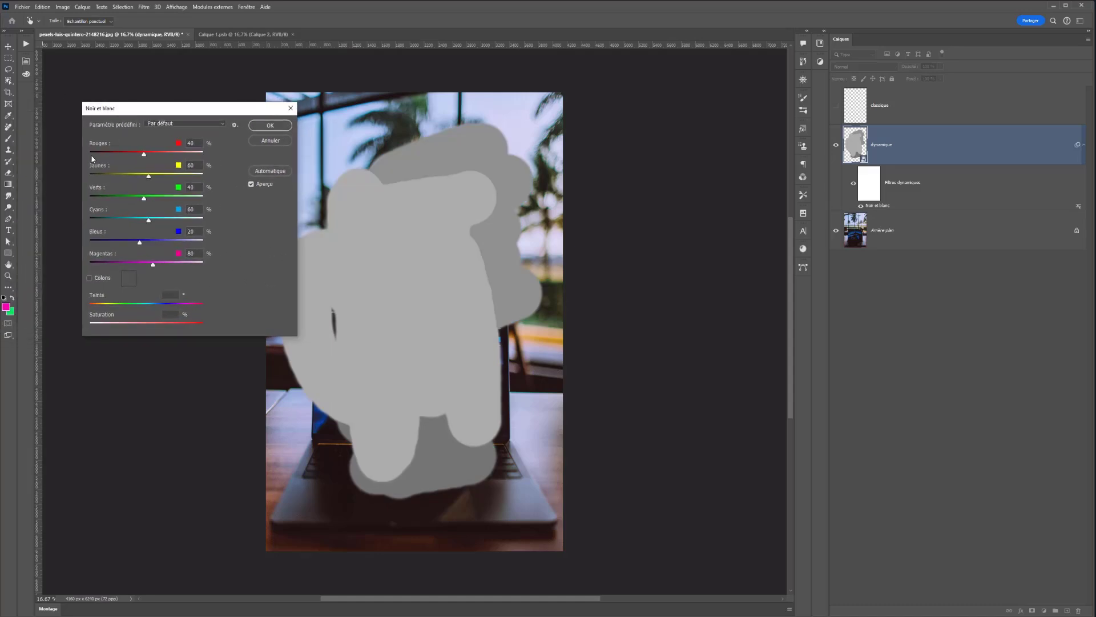
pyautogui.click(171, 154)
pyautogui.click(132, 176)
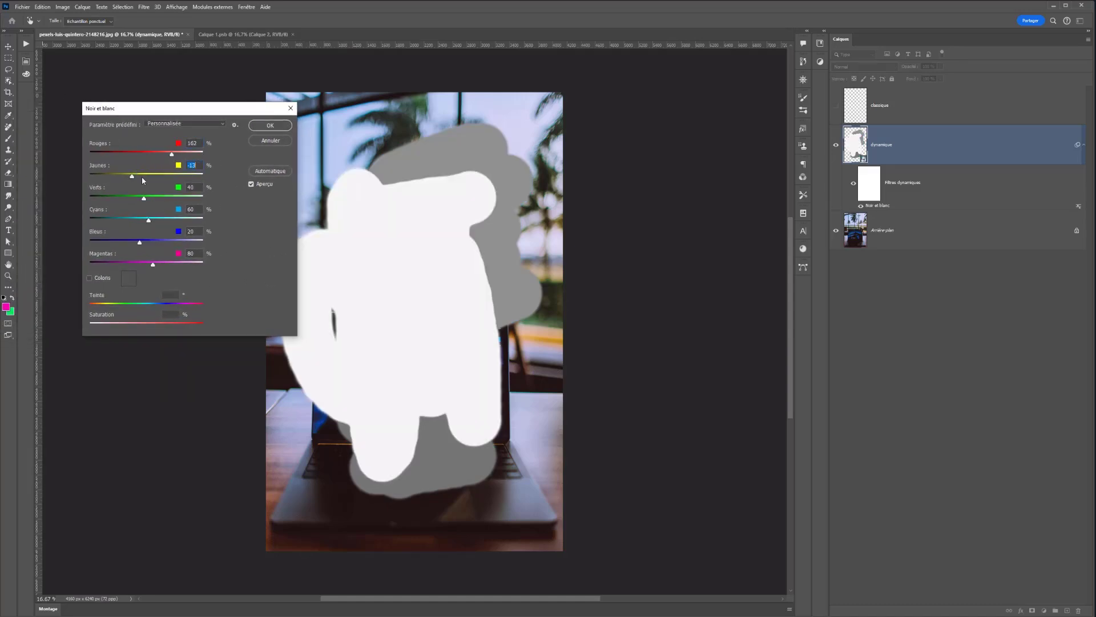
pyautogui.click(161, 197)
pyautogui.click(270, 126)
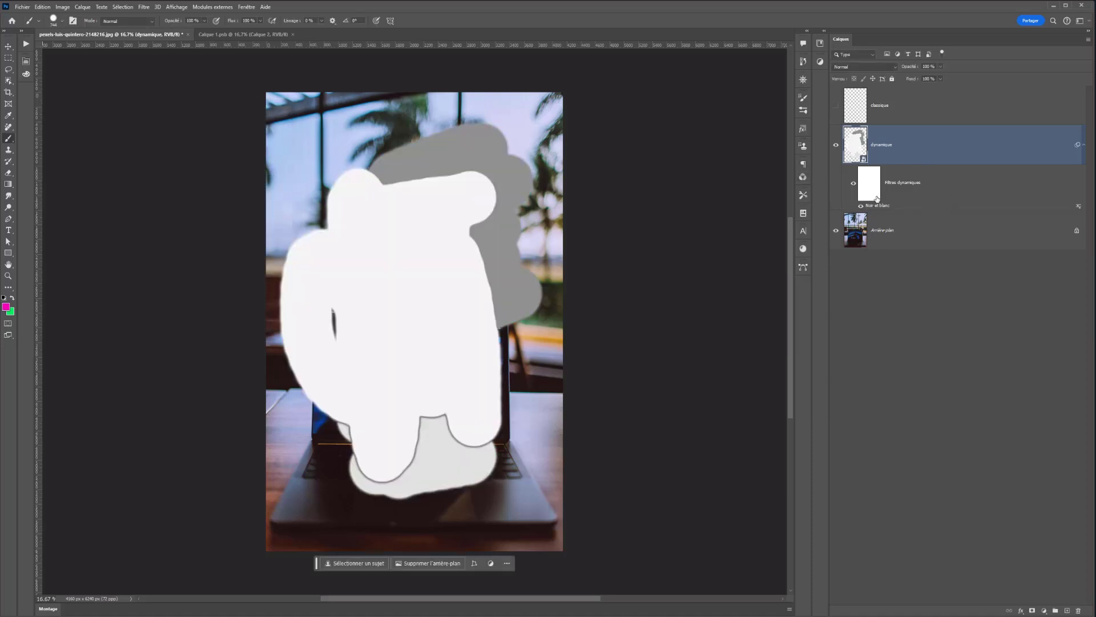
# Step: Close the Calque 1.psb contents document and delete the dynamique and classique layers from the photo
pyautogui.click(240, 34)
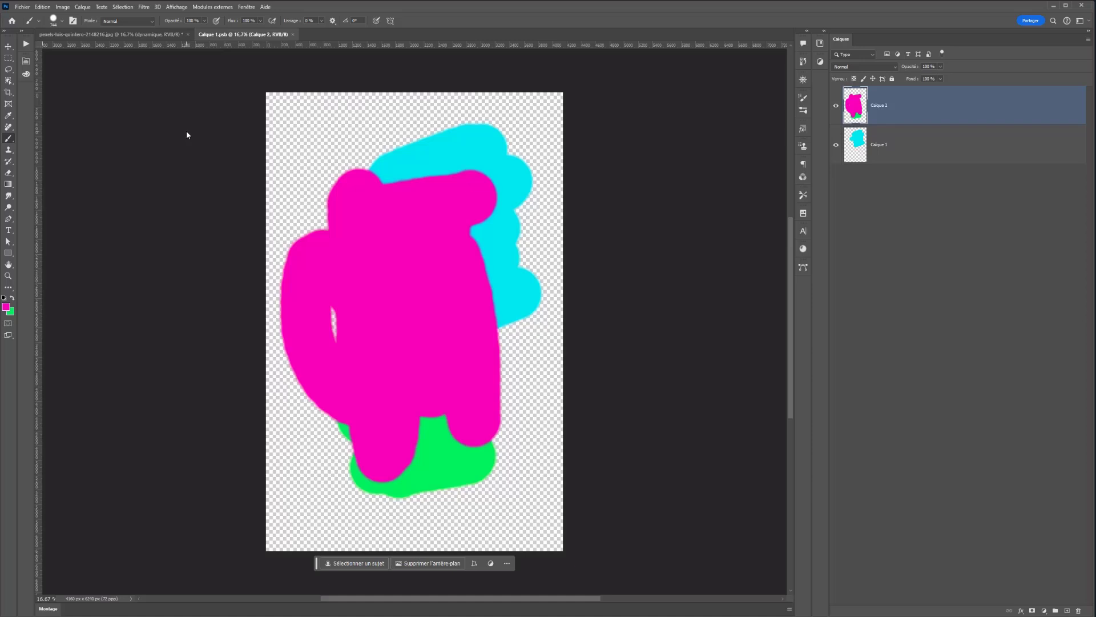
pyautogui.click(292, 34)
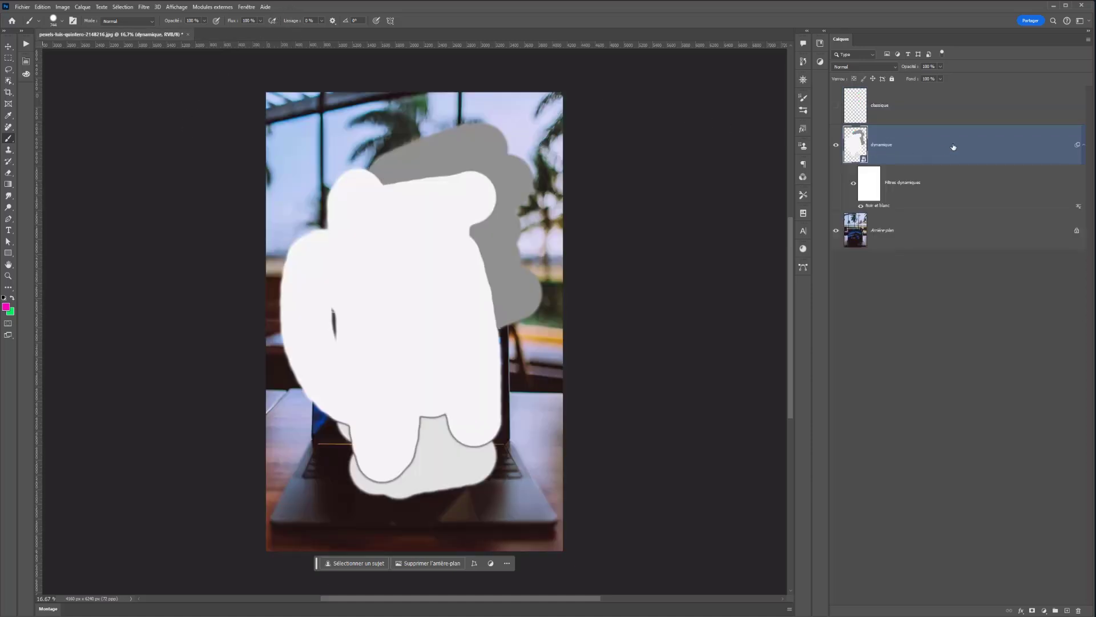
pyautogui.press('Delete')
pyautogui.click(979, 109)
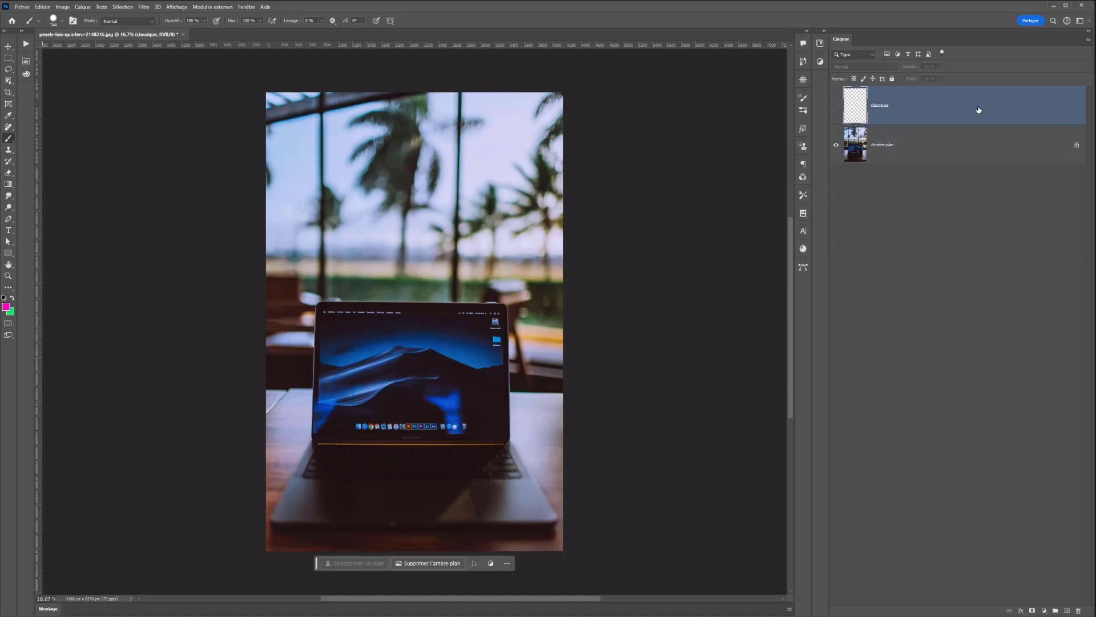
pyautogui.press('Delete')
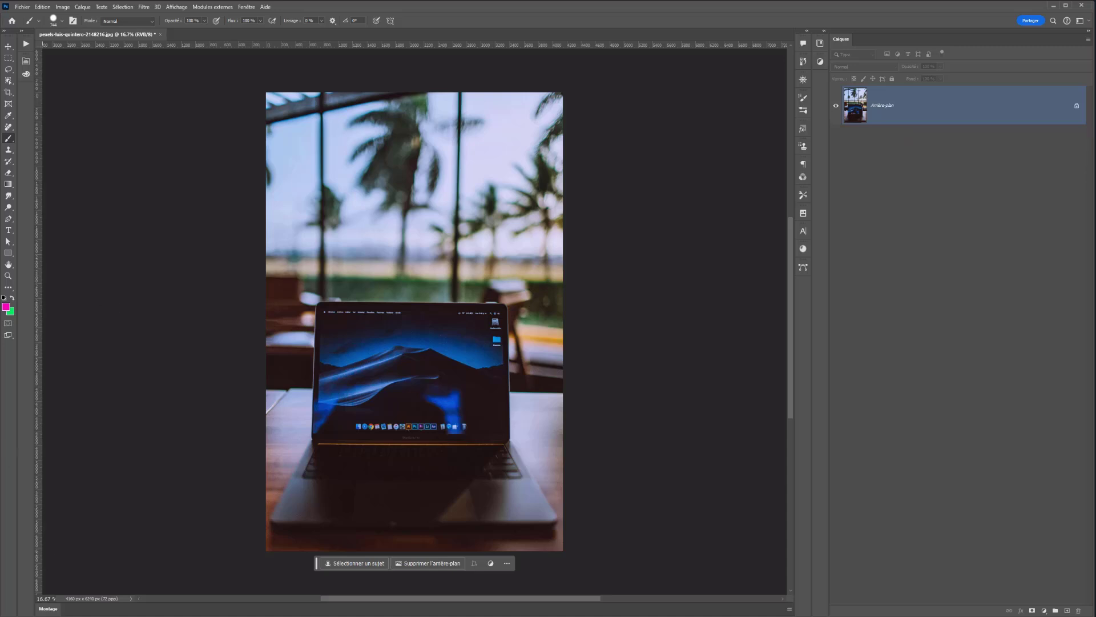
# Step: Place the bamboo portrait JPG from the img folder into the laptop photo as a smart object at its default size
pyautogui.hotkey('alt', 'Tab')
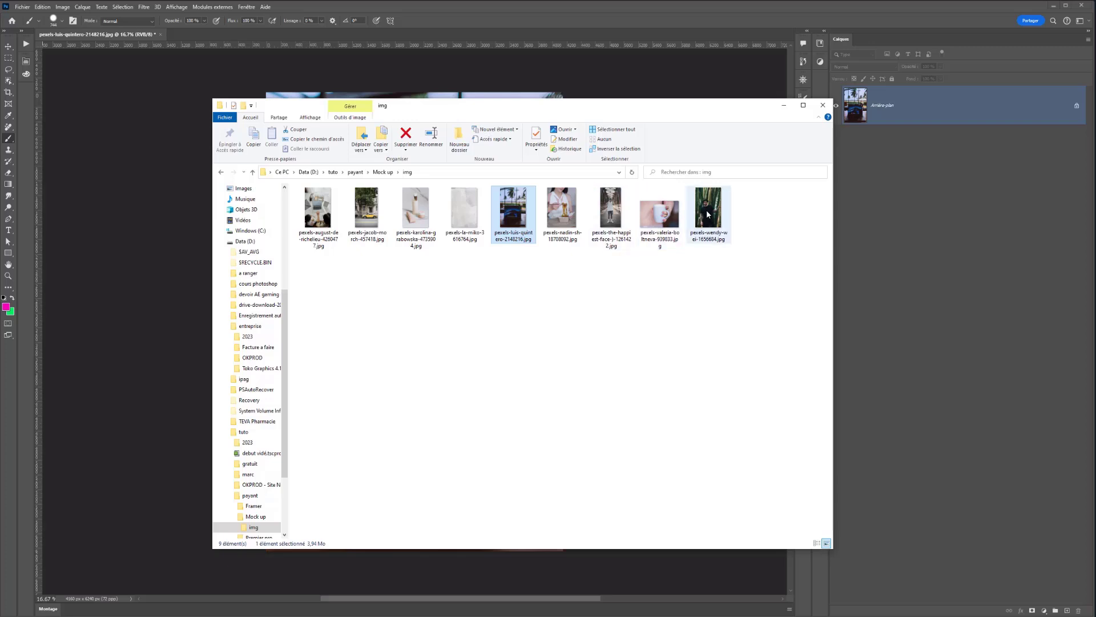
pyautogui.moveTo(709, 214); pyautogui.dragTo(169, 241)
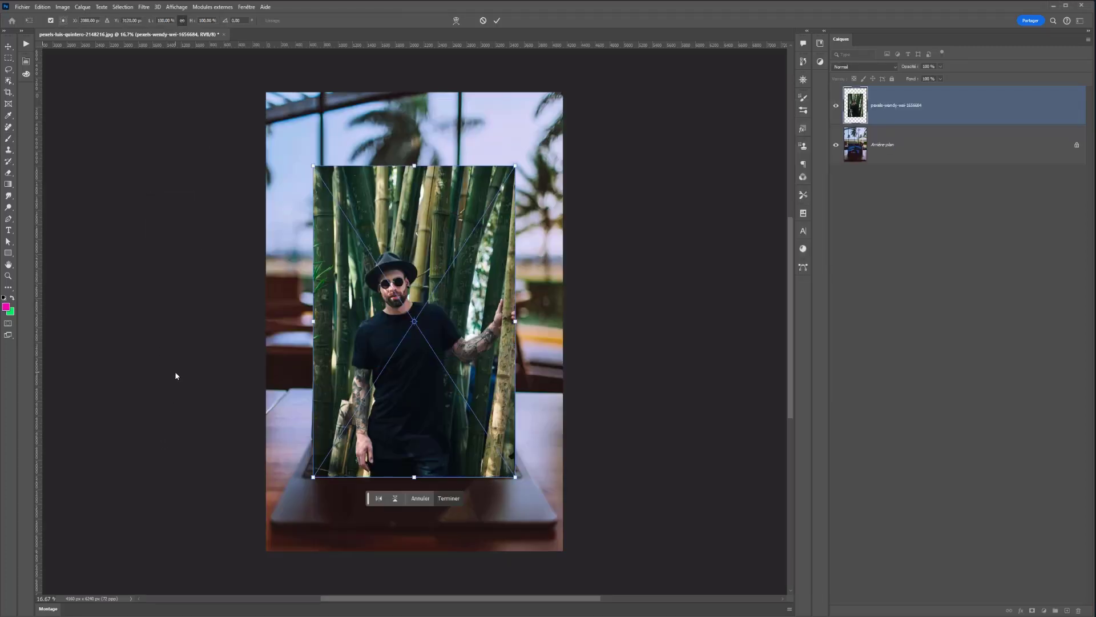
pyautogui.press('Return')
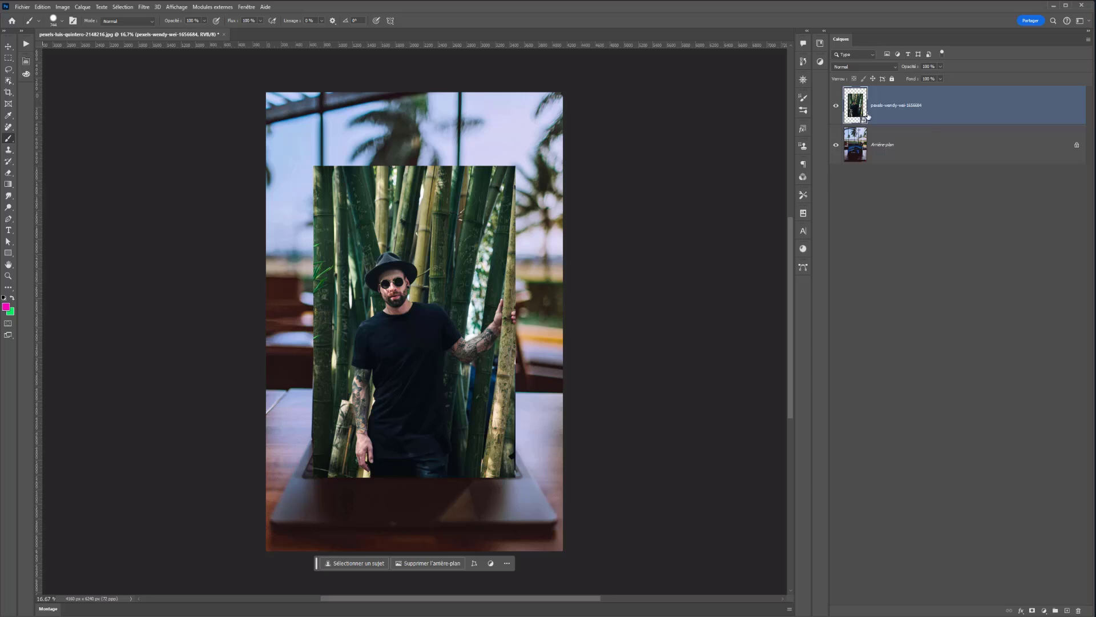
# Step: Open the placed image's contents, compare them with the laptop photo and the source file in the img folder, and close them
pyautogui.doubleClick(863, 121)
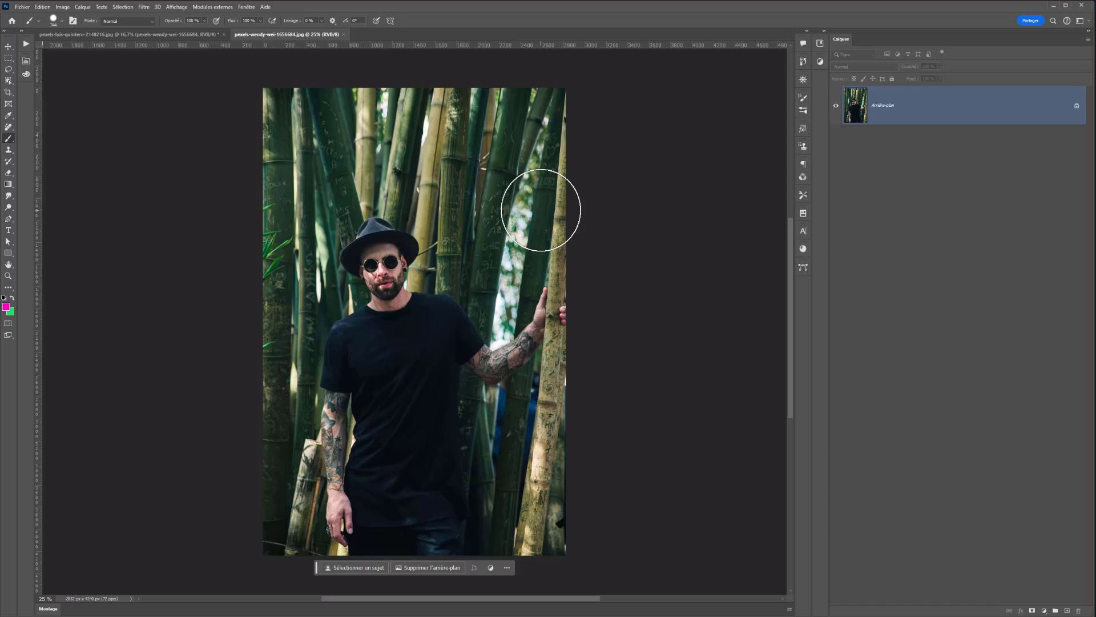
pyautogui.click(123, 34)
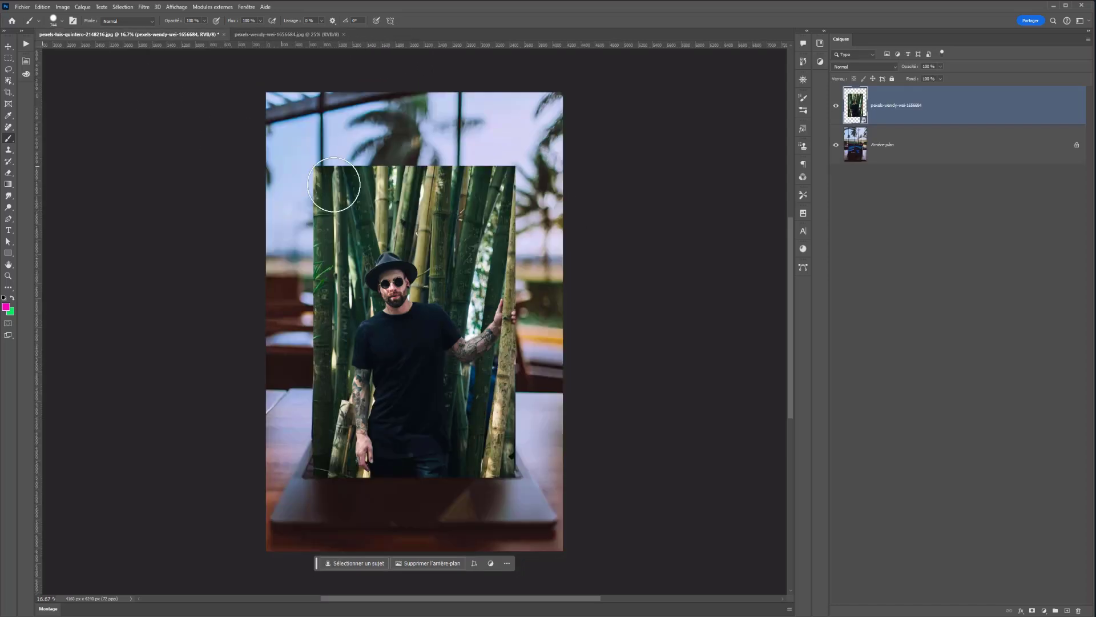
pyautogui.click(269, 35)
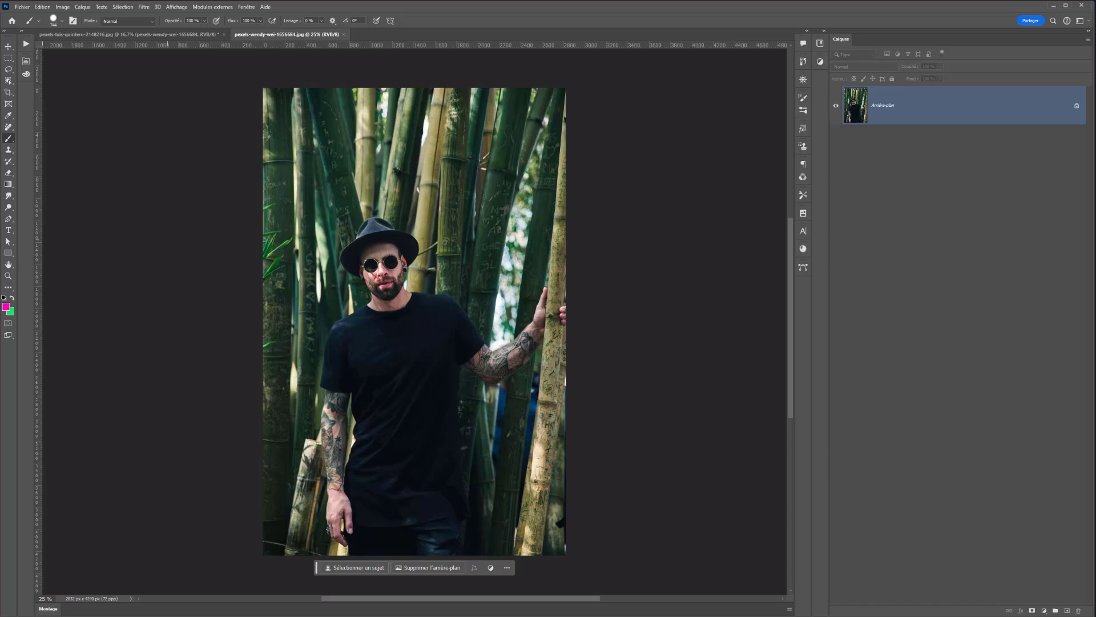
pyautogui.hotkey('alt', 'Tab')
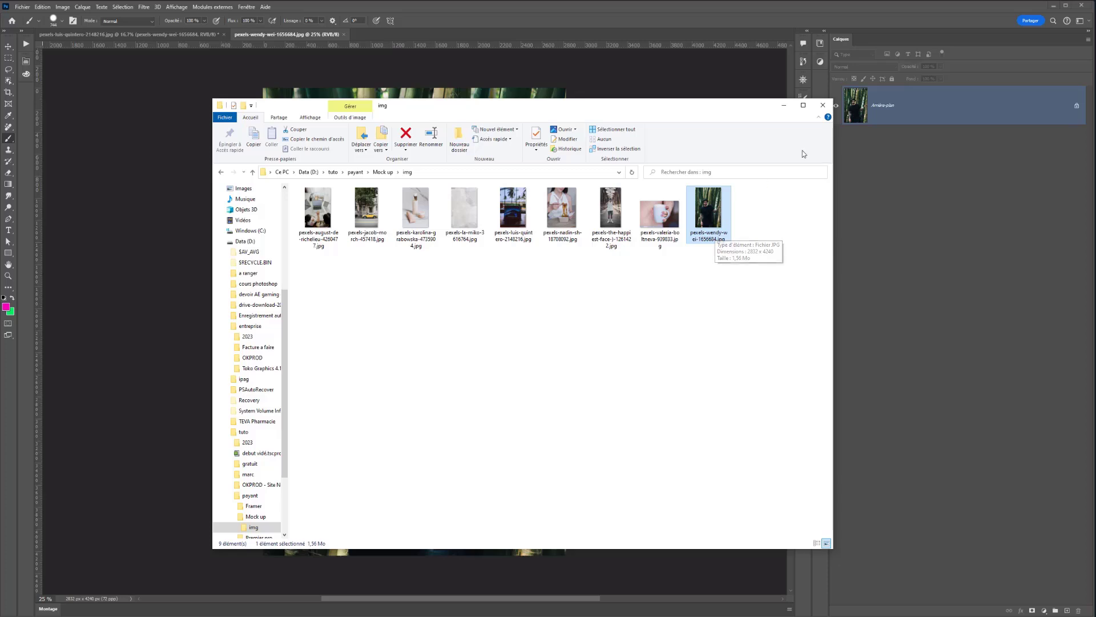
pyautogui.click(823, 105)
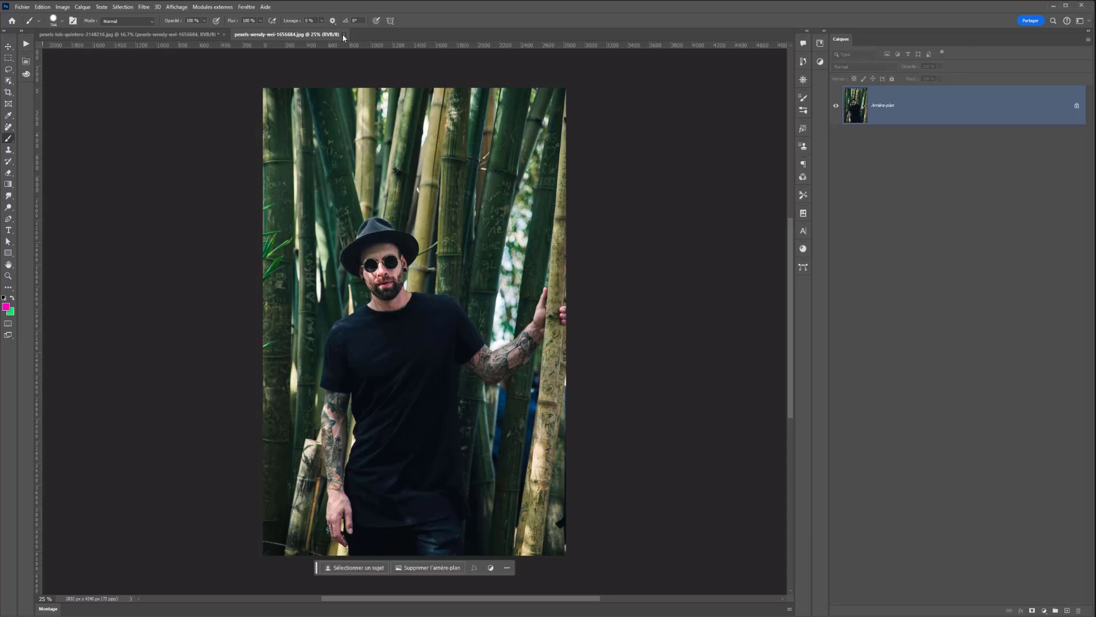
pyautogui.click(343, 34)
# Step: Convert the placed bamboo image layer into a smart object again and open its .psb contents
pyautogui.rightClick(913, 101)
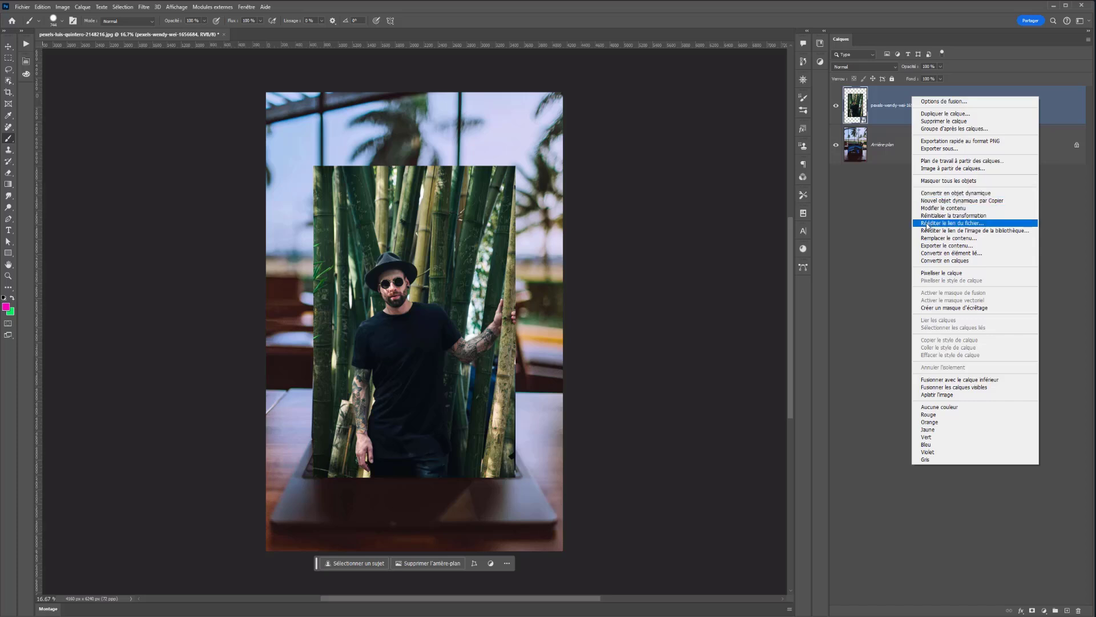
pyautogui.click(952, 194)
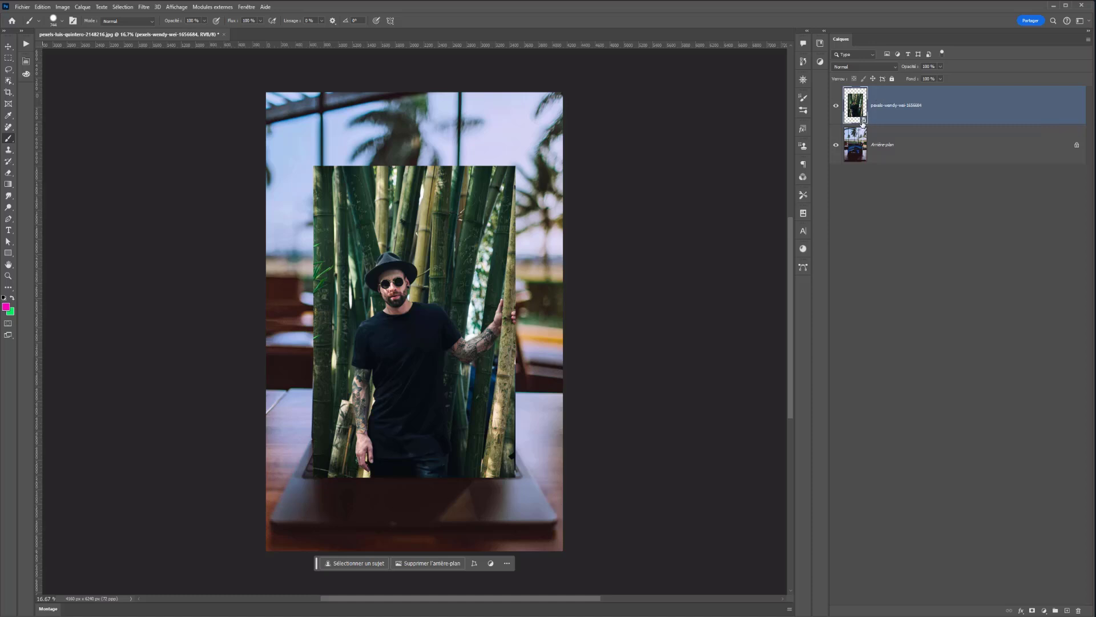
pyautogui.doubleClick(862, 121)
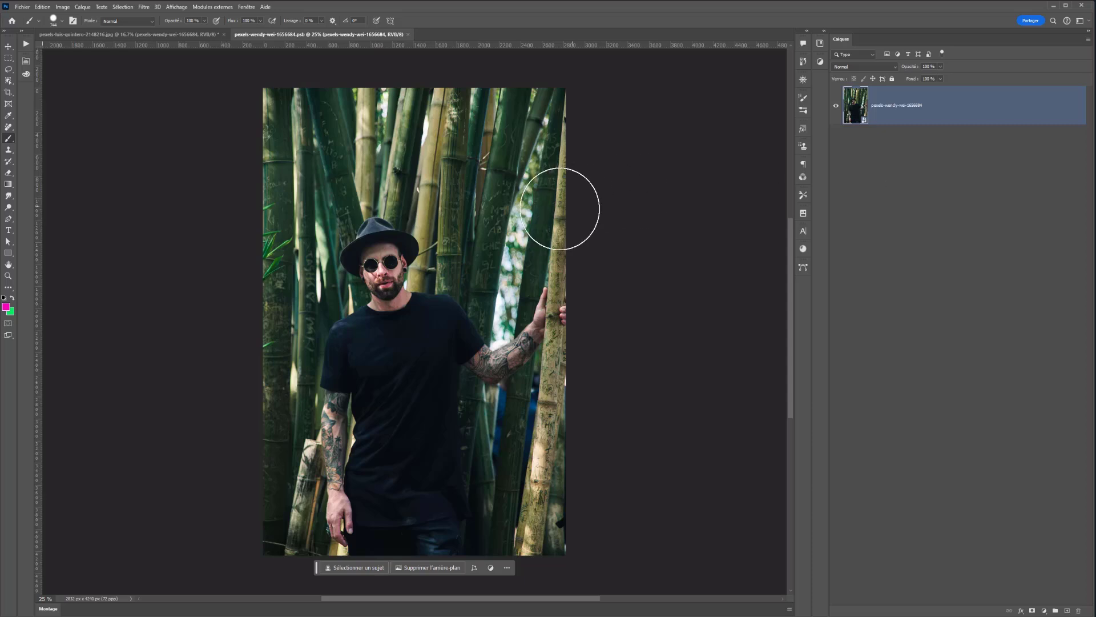
# Step: Paint a large magenta shape over the man's head on a new layer, saving the contents to update the laptop photo
pyautogui.hotkey('ctrl', 'shift', 'alt', 'n')
pyautogui.moveTo(503, 197)
pyautogui.mouseDown()
pyautogui.moveTo(400, 223)
pyautogui.moveTo(351, 283)
pyautogui.moveTo(437, 302)
pyautogui.moveTo(450, 266)
pyautogui.moveTo(411, 257)
pyautogui.mouseUp()
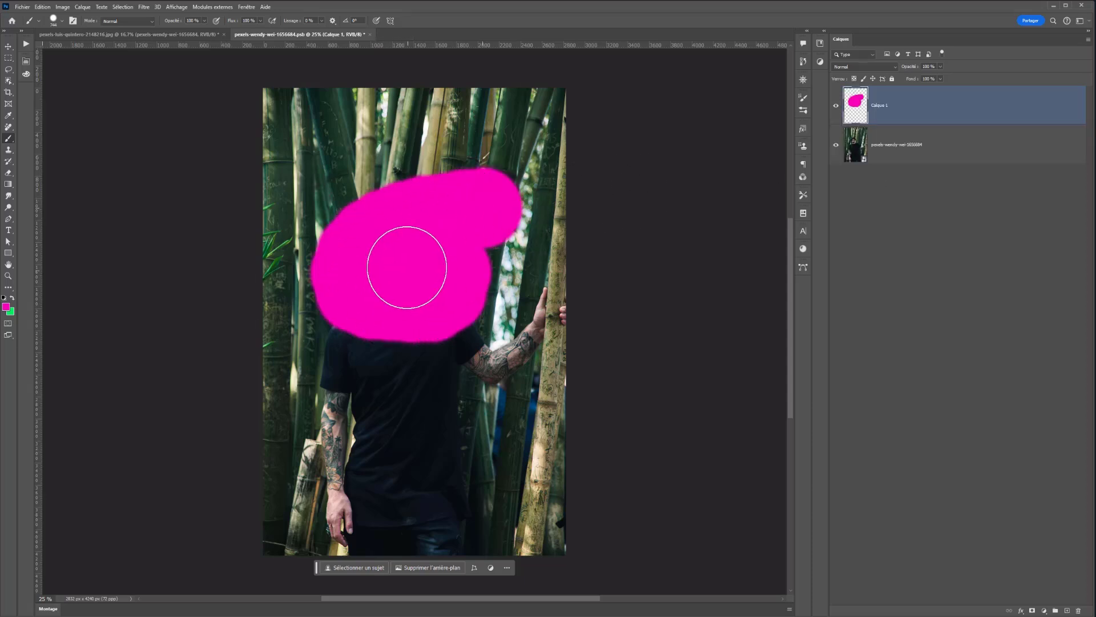
pyautogui.click(172, 35)
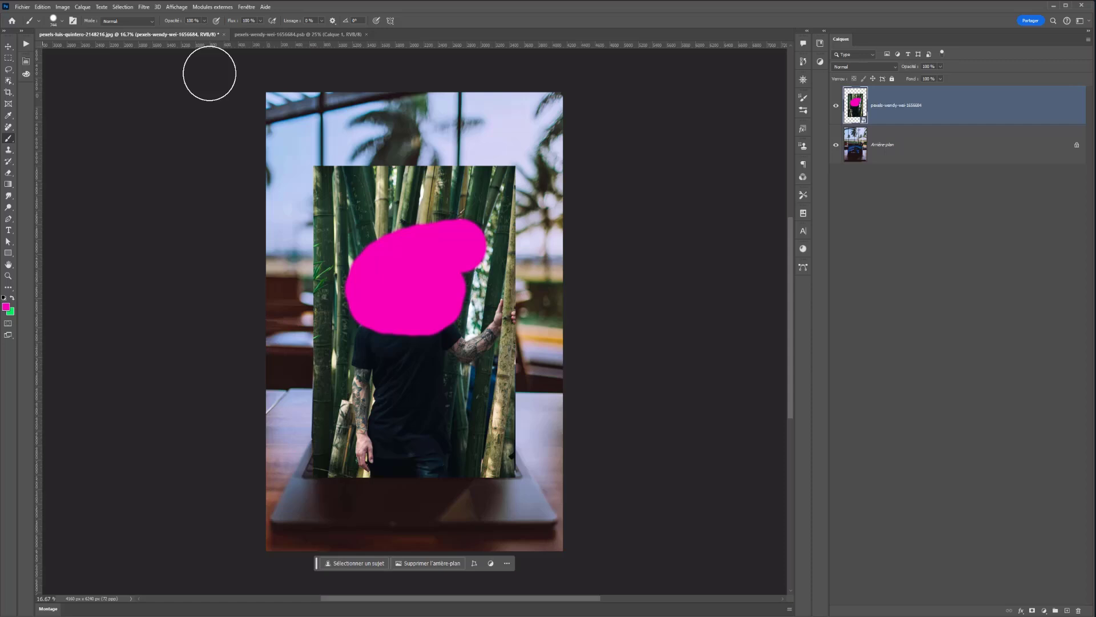
# Step: Remove the magenta layer, close the .psb contents without saving, and undo the laptop photo's changes back to the originally placed image
pyautogui.click(268, 35)
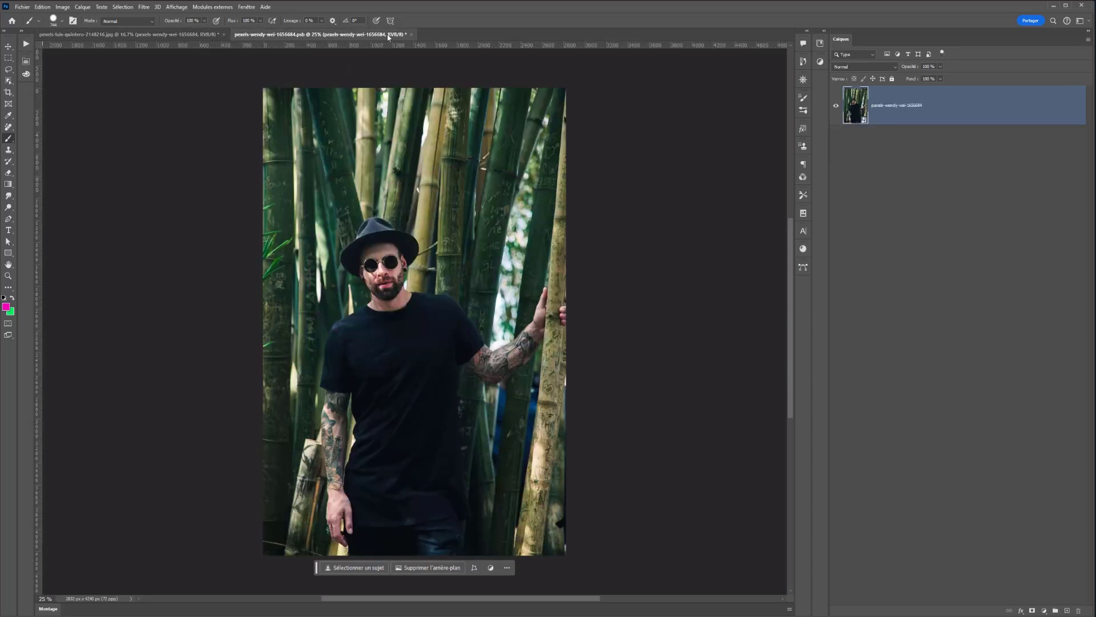
pyautogui.click(412, 35)
pyautogui.click(561, 234)
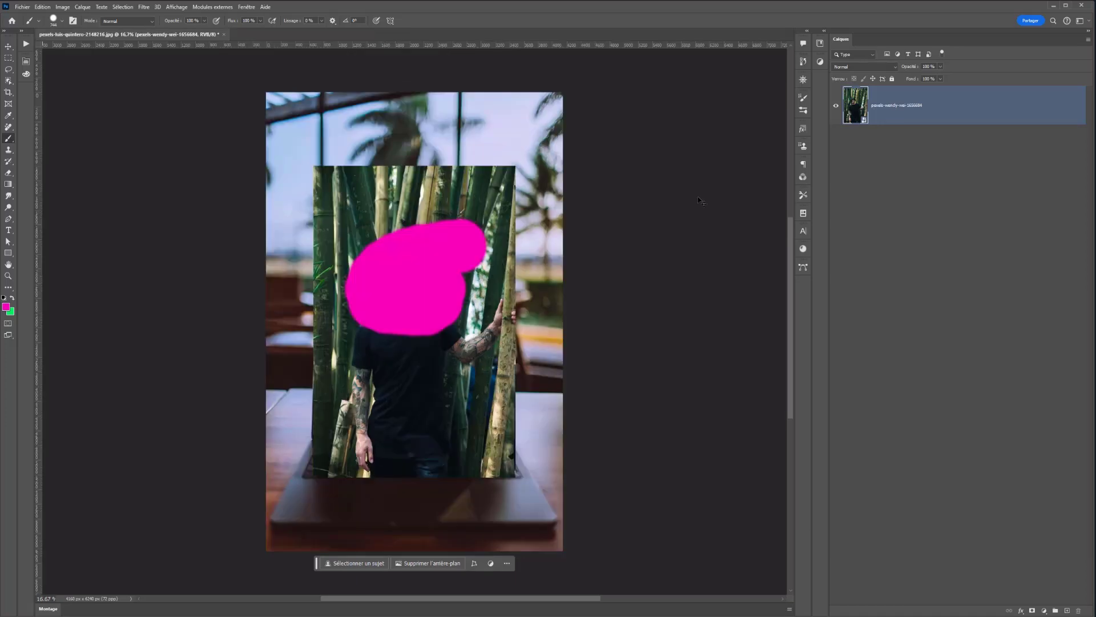
pyautogui.press('Delete')
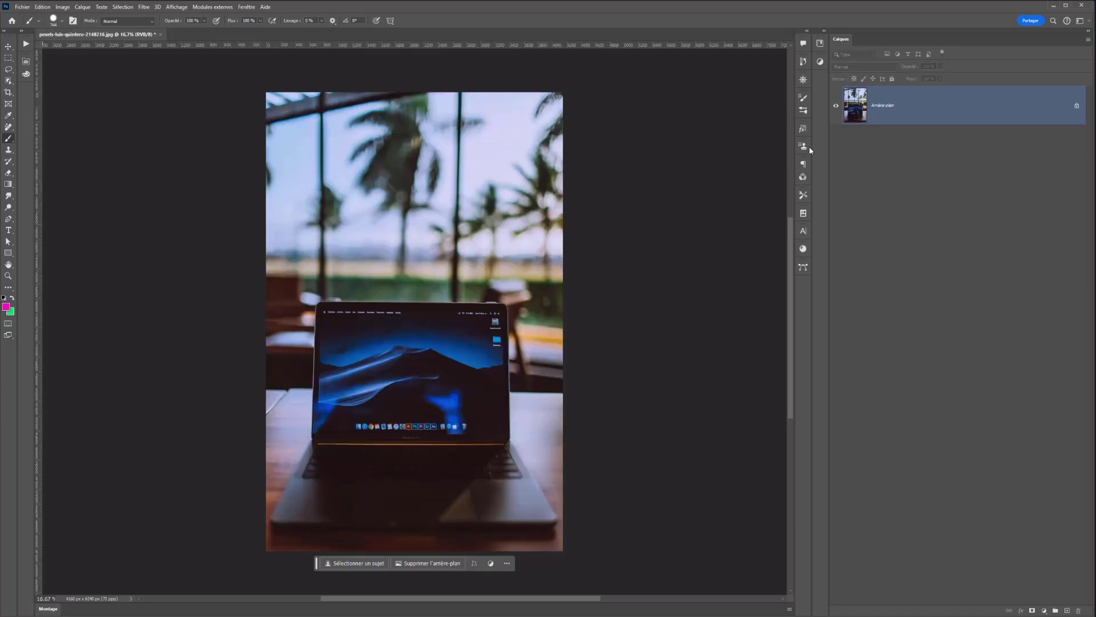
pyautogui.hotkey('ctrl', 'z')
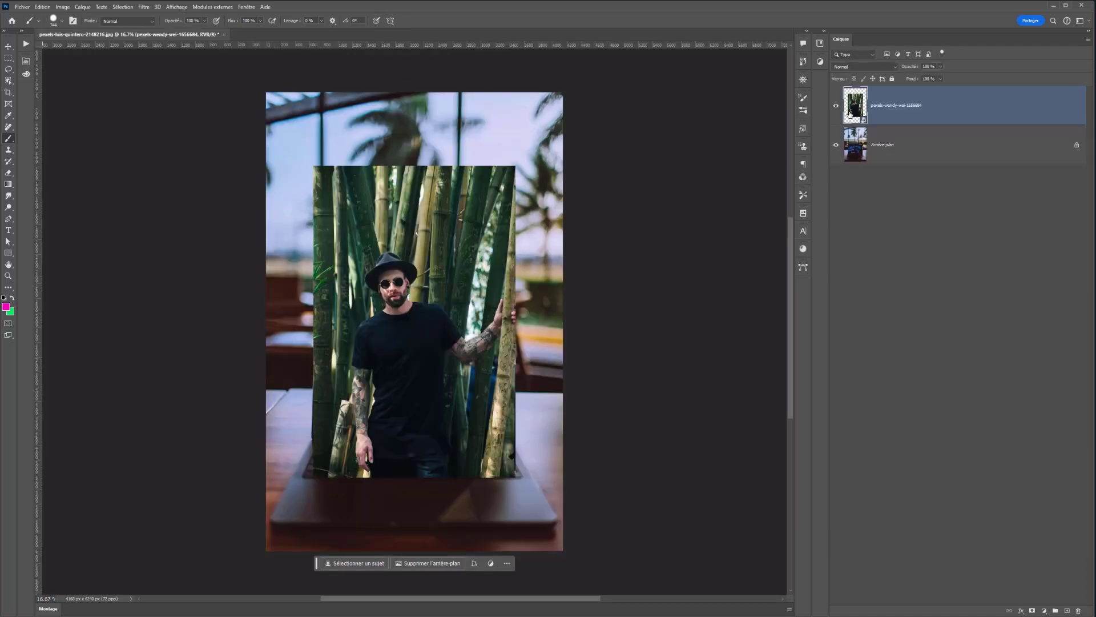
# Step: Try painting a vertical magenta stroke directly on the placed image's JPG contents and saving it, cancelling the JPEG options and undoing the stroke
pyautogui.doubleClick(851, 112)
pyautogui.moveTo(412, 140)
pyautogui.mouseDown()
pyautogui.moveTo(387, 296)
pyautogui.moveTo(404, 379)
pyautogui.mouseUp()
pyautogui.hotkey('ctrl', 's')
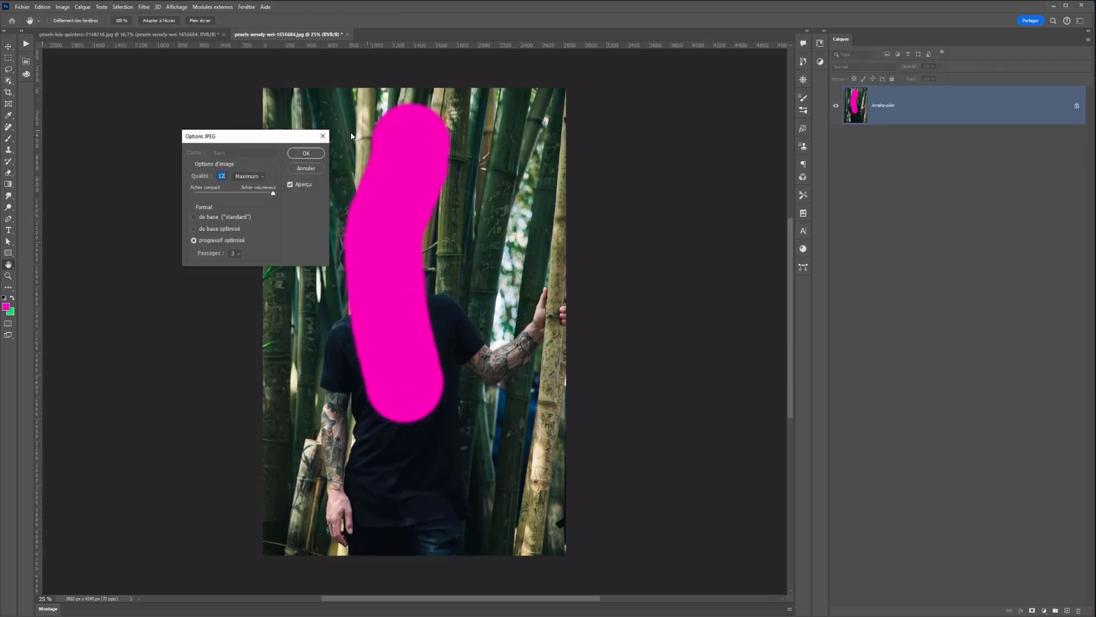
pyautogui.click(302, 170)
pyautogui.hotkey('ctrl', 'z')
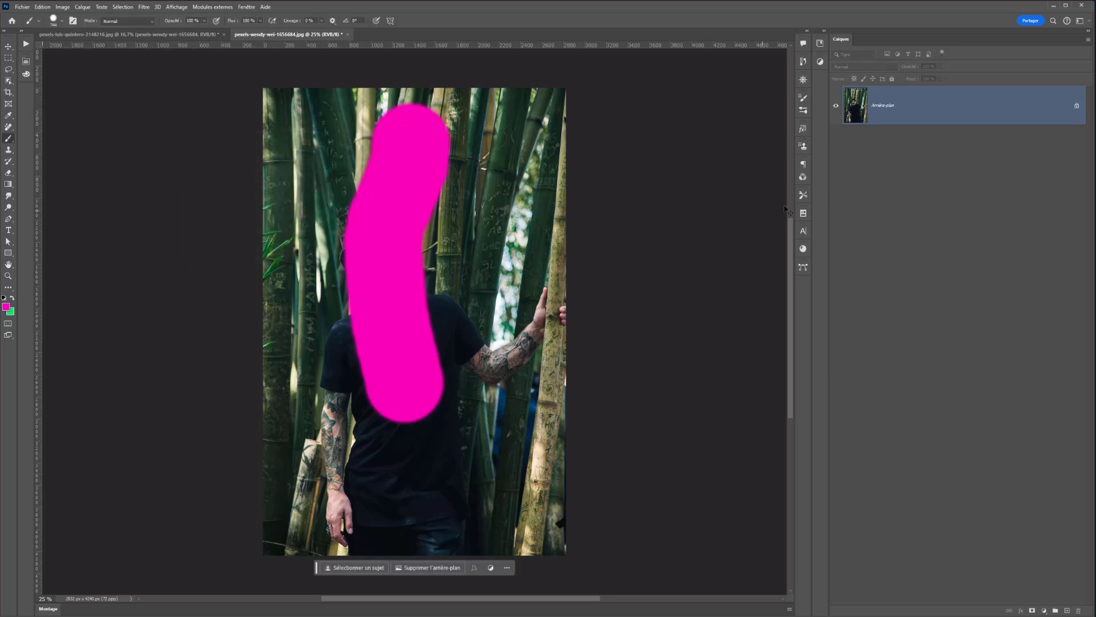
pyautogui.hotkey('ctrl', 'z')
# Step: Try saving the JPG contents with a curved magenta stroke painted on a new layer, and delete that layer
pyautogui.click(1066, 610)
pyautogui.moveTo(498, 159)
pyautogui.mouseDown()
pyautogui.moveTo(375, 206)
pyautogui.moveTo(399, 373)
pyautogui.mouseUp()
pyautogui.hotkey('ctrl', 's')
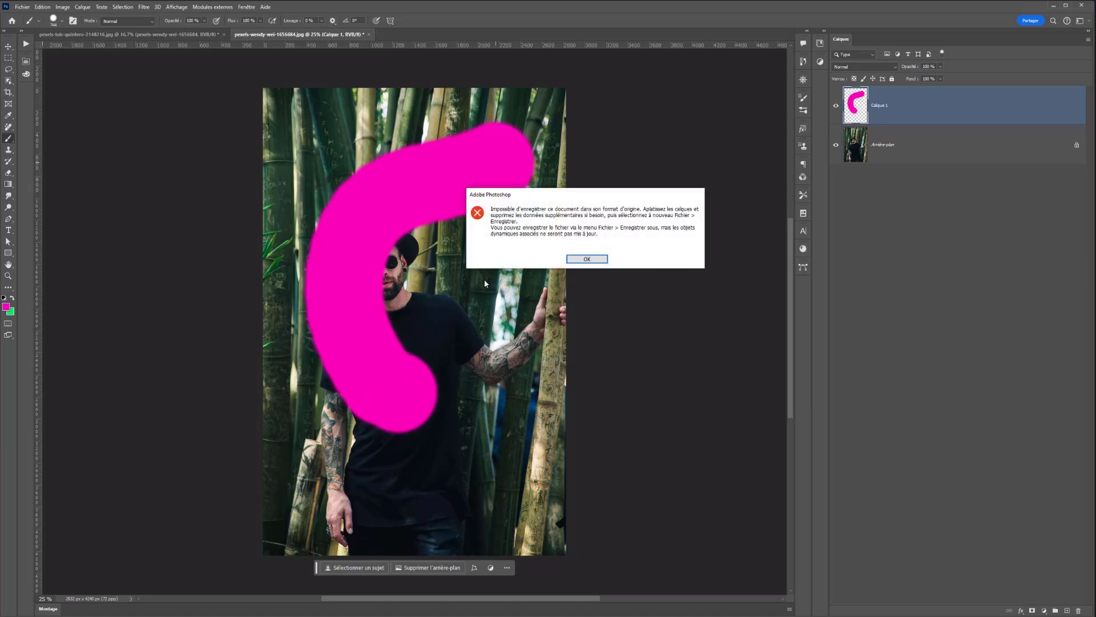
pyautogui.click(587, 259)
pyautogui.press('Delete')
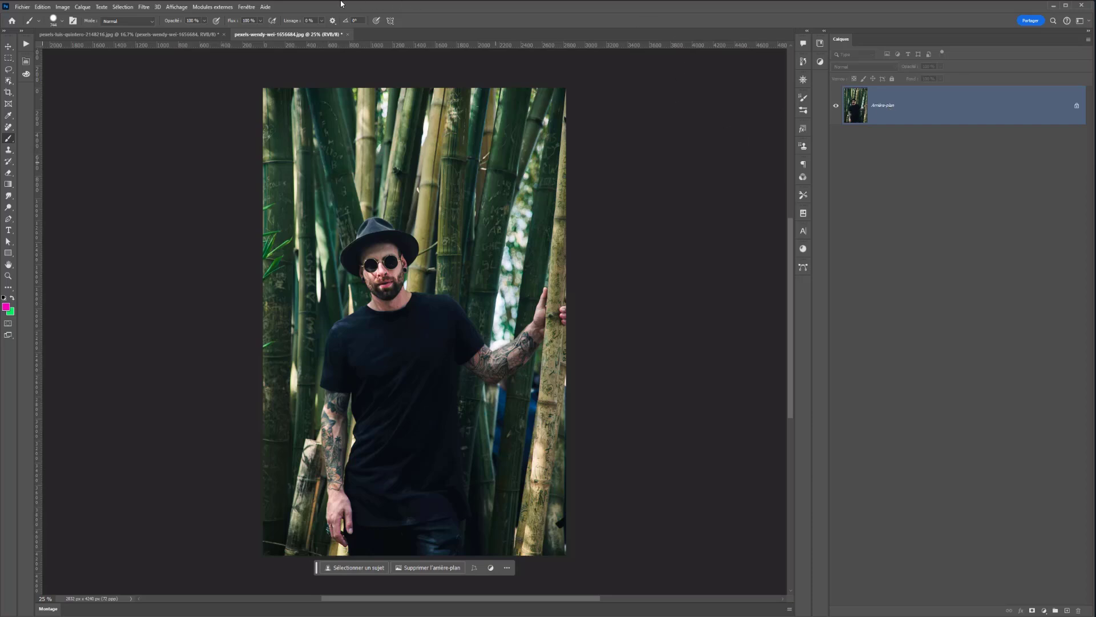
# Step: Close the JPG contents without saving and delete the placed bamboo image layer from the laptop photo
pyautogui.click(348, 35)
pyautogui.click(577, 232)
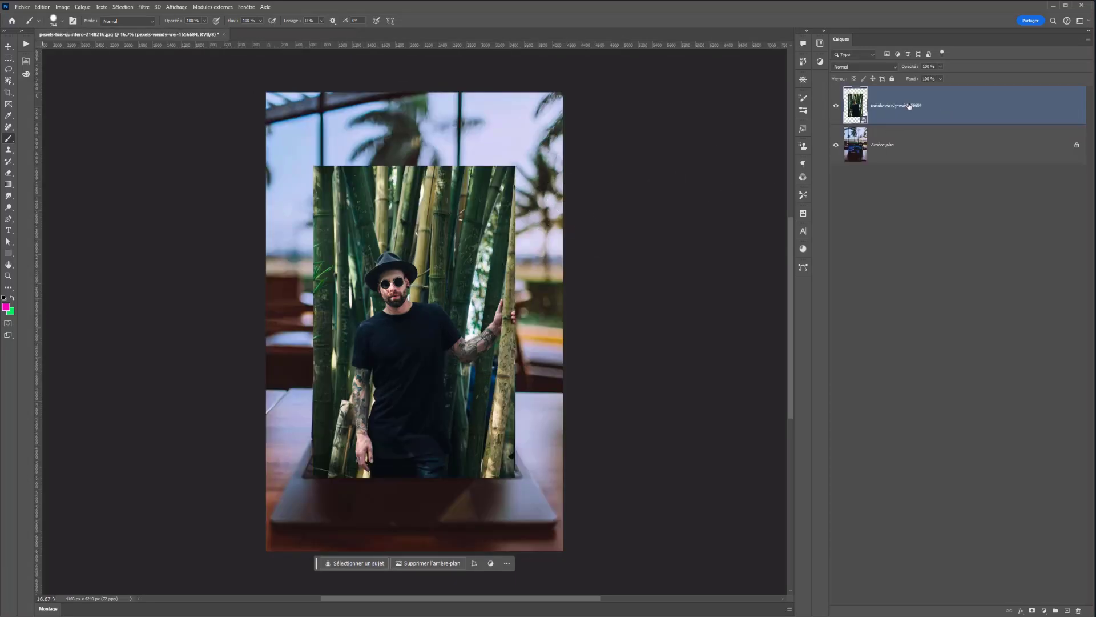
pyautogui.moveTo(909, 106); pyautogui.dragTo(1079, 610)
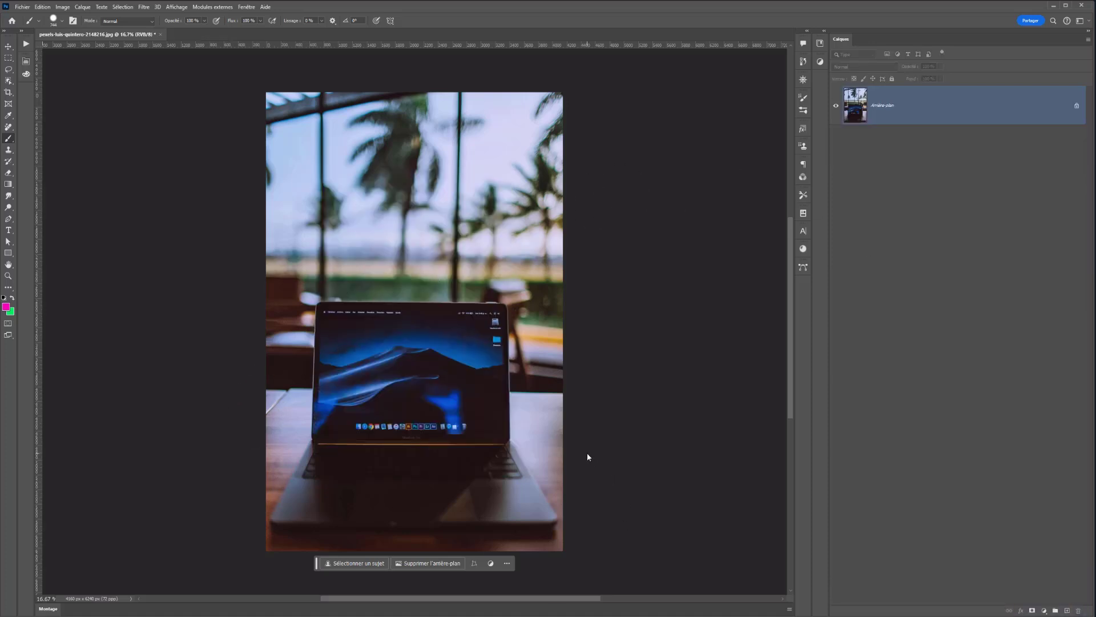